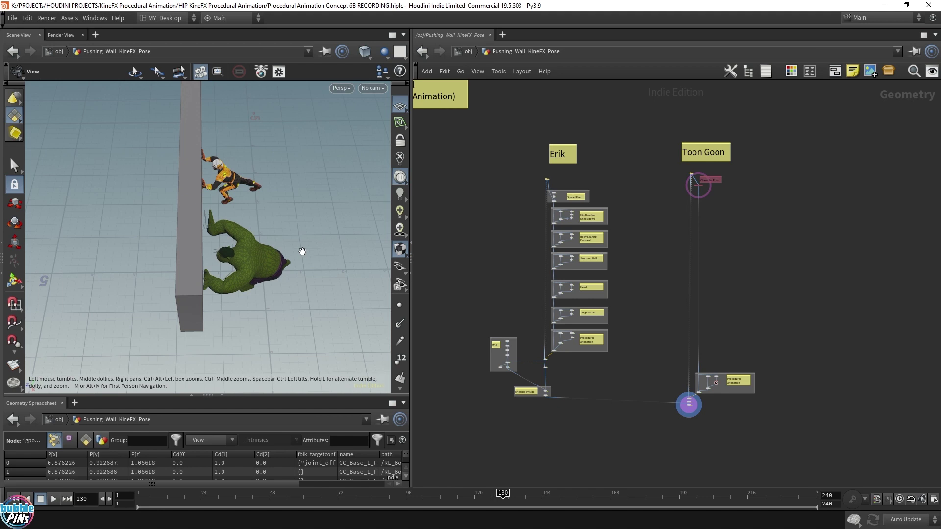
- Examine the Erik character's wall-pushing animation from several angles, together with its pose network
drag(304, 249, 214, 252)
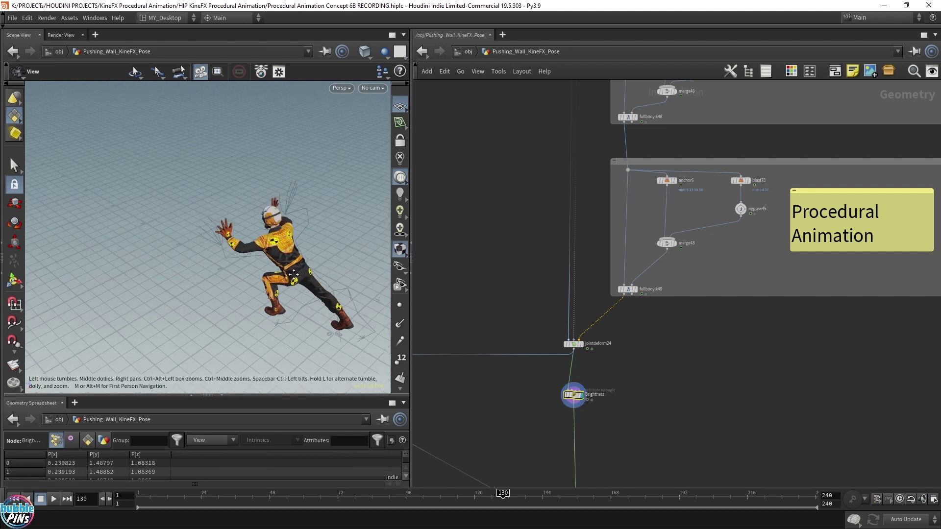
scroll(660, 396, down, 3)
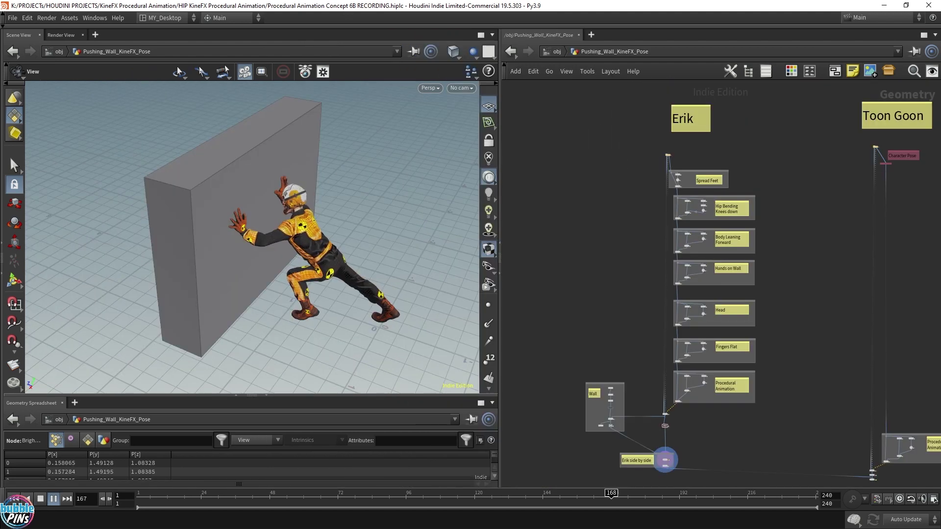
drag(290, 232, 333, 242)
scroll(313, 237, up, 6)
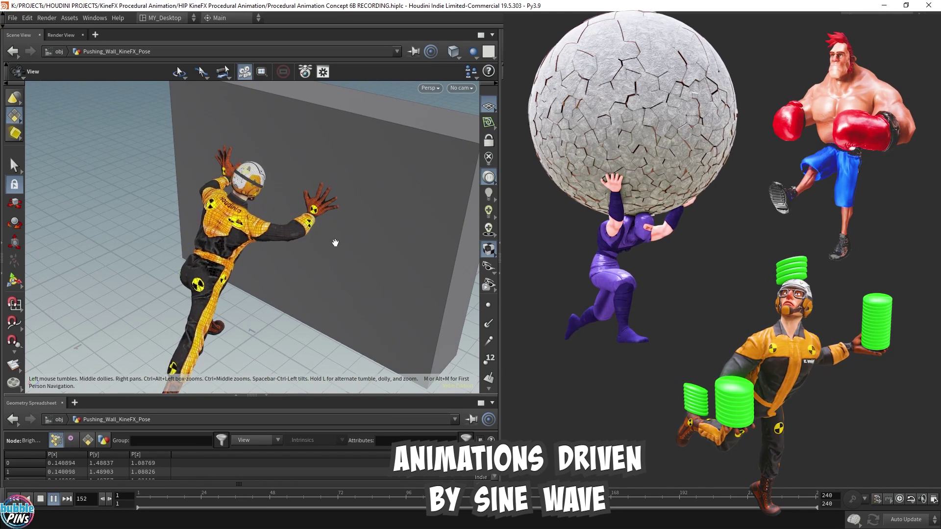
mouse_move(336, 243)
mouse_down()
mouse_move(293, 242)
mouse_move(320, 229)
mouse_move(319, 241)
mouse_up()
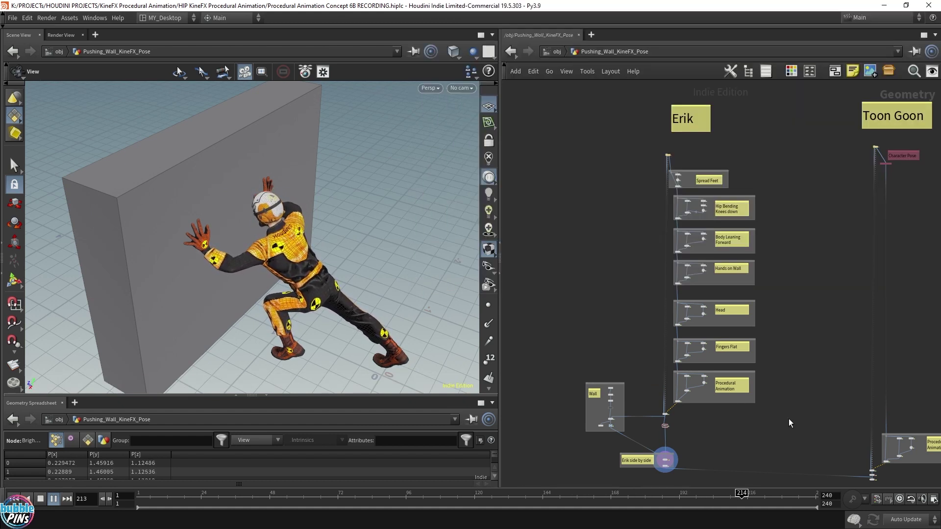
drag(791, 420, 672, 367)
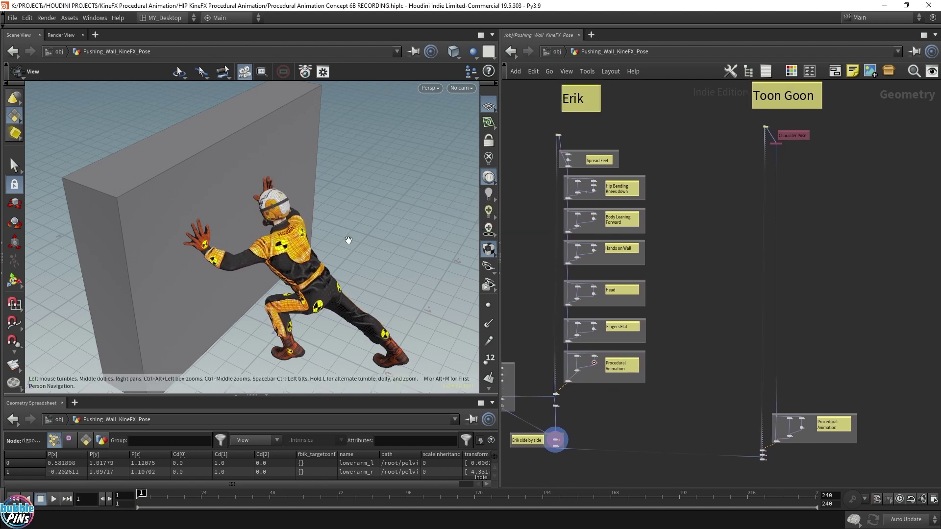
drag(348, 240, 304, 206)
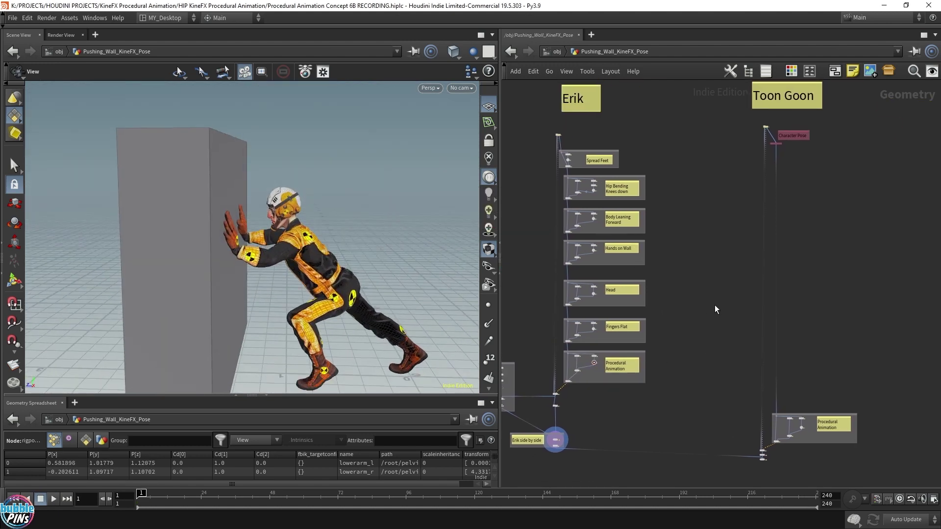
- Display the merged Erik and Toon Goon output and view both characters side by side against the wall
scroll(778, 459, up, 12)
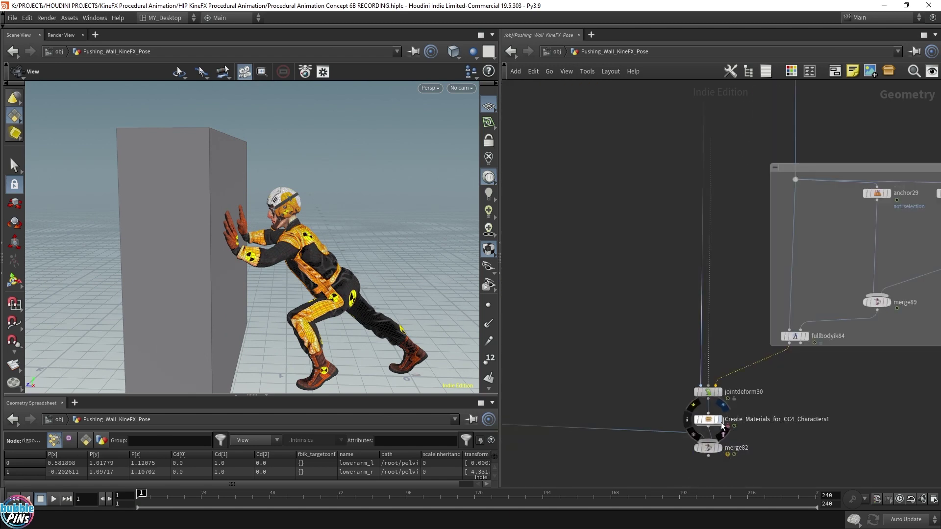
click(725, 421)
scroll(817, 436, down, 10)
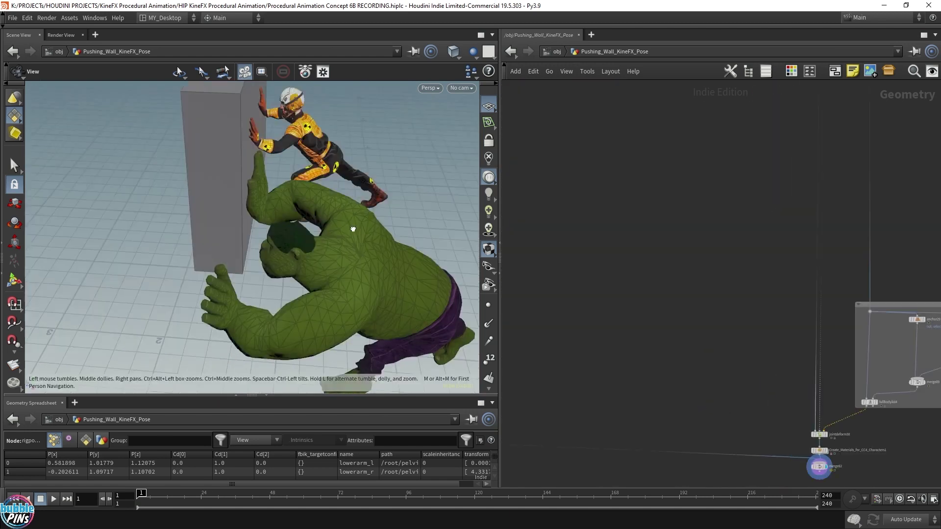
drag(353, 229, 347, 247)
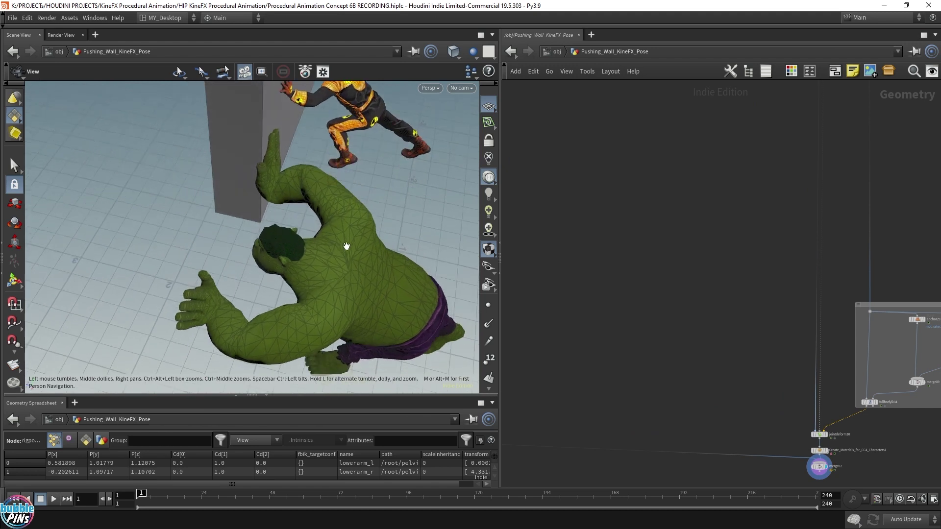
scroll(346, 230, down, 8)
middle_drag(625, 334, 760, 286)
scroll(616, 294, down, 6)
middle_drag(510, 273, 650, 294)
scroll(619, 273, up, 6)
drag(414, 221, 365, 221)
scroll(365, 221, up, 3)
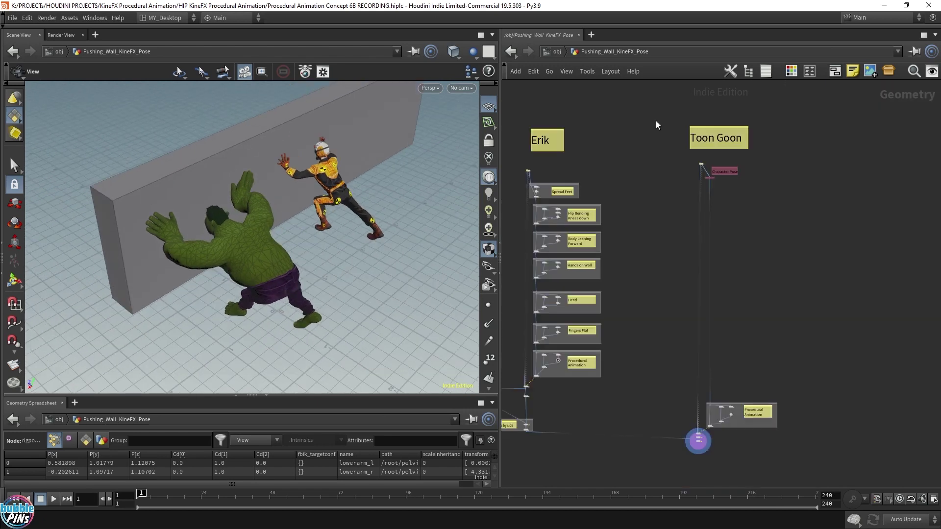
- Expand the Toon Goon's Character Pose network box and look through its pose groups and the Procedural Animation group
drag(649, 107, 822, 478)
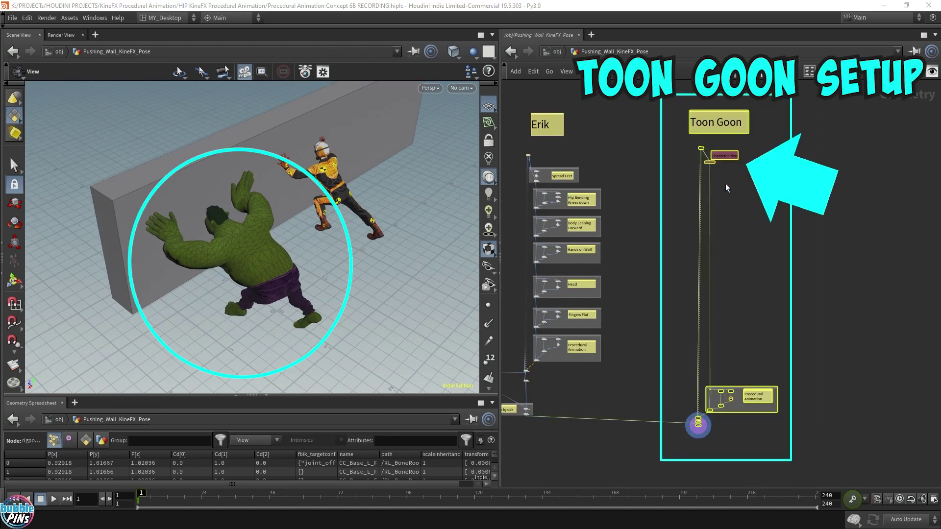
click(730, 156)
drag(763, 153, 692, 376)
click(750, 336)
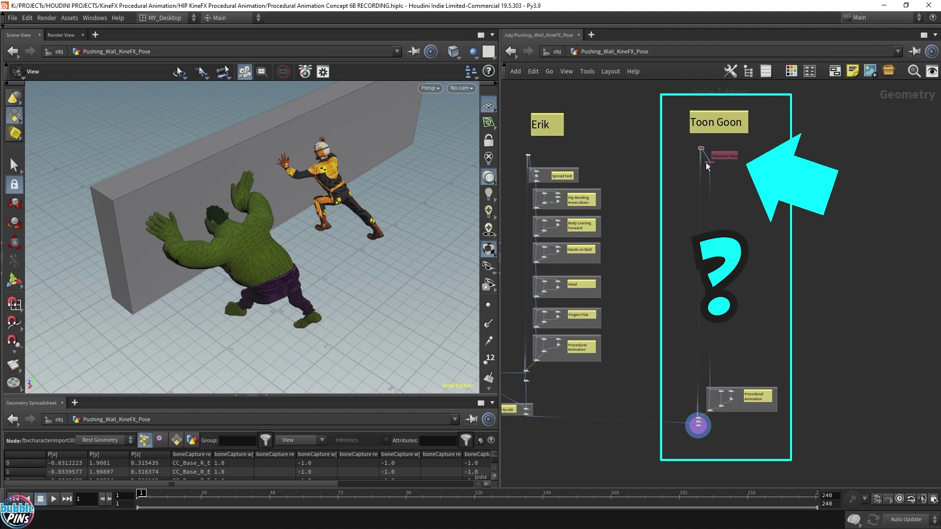
key(ctrl+v)
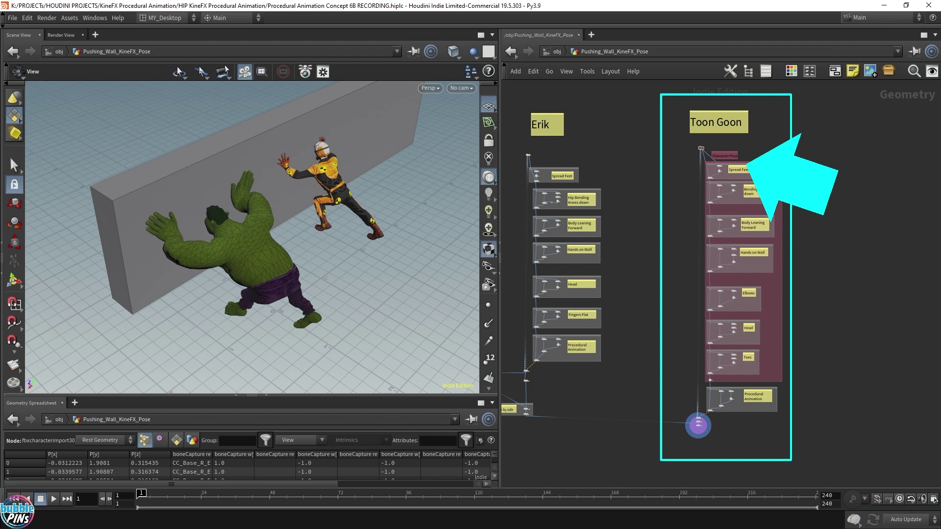
scroll(730, 380, up, 8)
mouse_move(728, 387)
middle_down()
mouse_move(739, 184)
mouse_move(732, 210)
mouse_move(695, 227)
middle_up()
scroll(752, 193, down, 2)
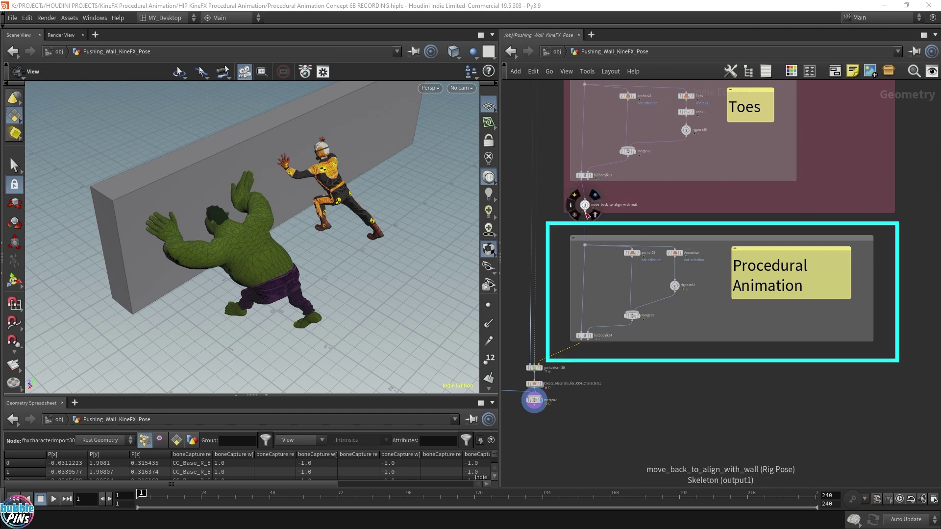
- Move the Procedural Animation nodes aside, wire move_back_to_align_with_wall straight into the Joint Deform, and display the Joint Deform
drag(562, 227, 874, 358)
drag(577, 331, 790, 330)
drag(585, 210, 546, 371)
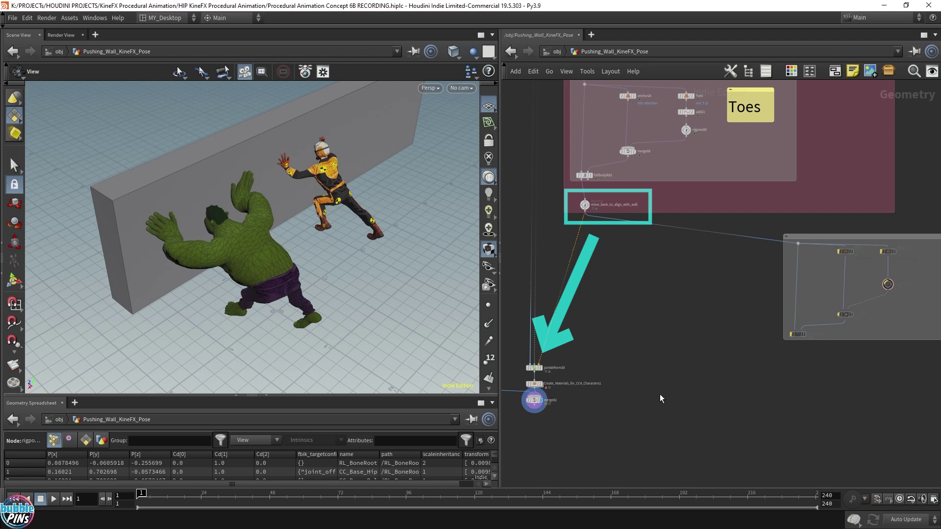
click(541, 368)
- Inspect the Toon Goon's pushing pose without the wall from several angles
drag(304, 243, 361, 218)
scroll(616, 270, down, 7)
middle_drag(647, 288, 644, 369)
drag(673, 345, 735, 348)
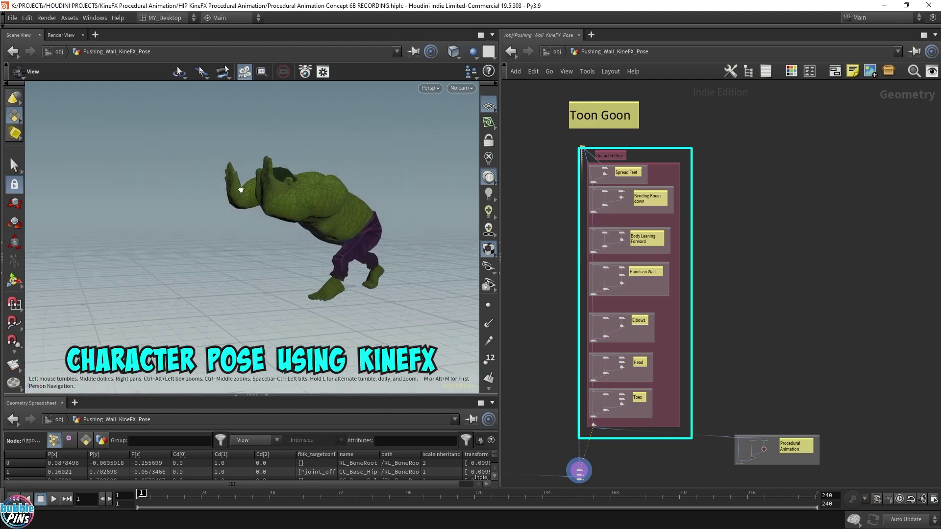
drag(294, 193, 315, 210)
drag(394, 200, 327, 275)
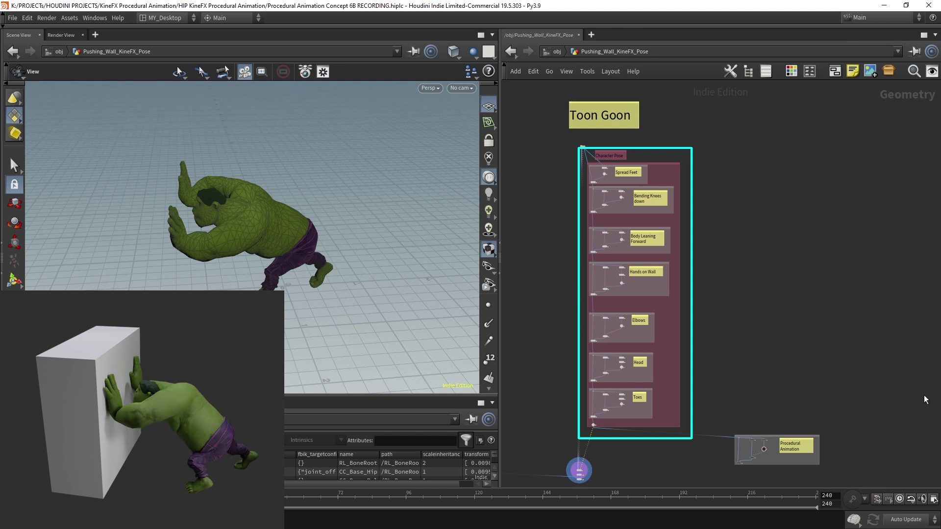
middle_drag(264, 216, 304, 228)
drag(303, 228, 290, 246)
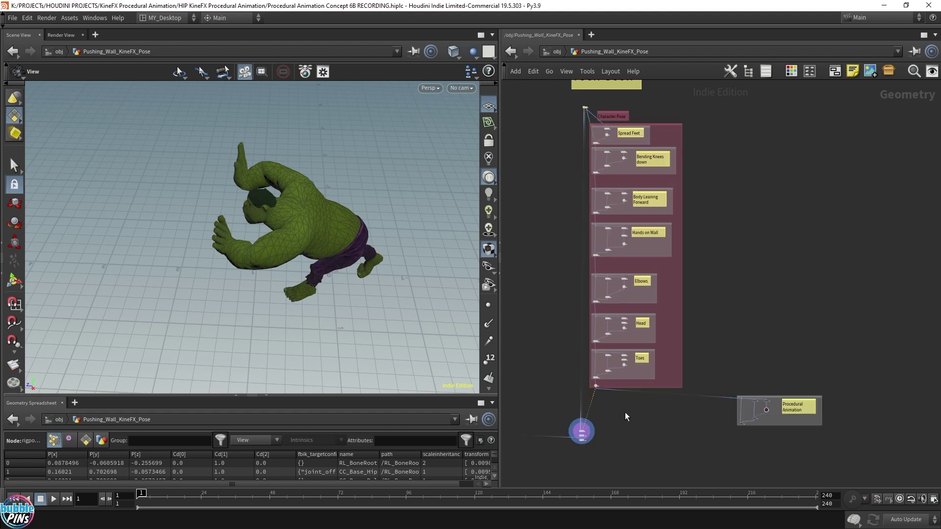
- Undo the repositioning and rewiring around the Procedural Animation group and the display change
key(ctrl+z)
key(ctrl+z)
key(ctrl+z)
key(ctrl+z)
scroll(639, 423, down, 1)
middle_drag(725, 262, 756, 360)
scroll(651, 257, up, 6)
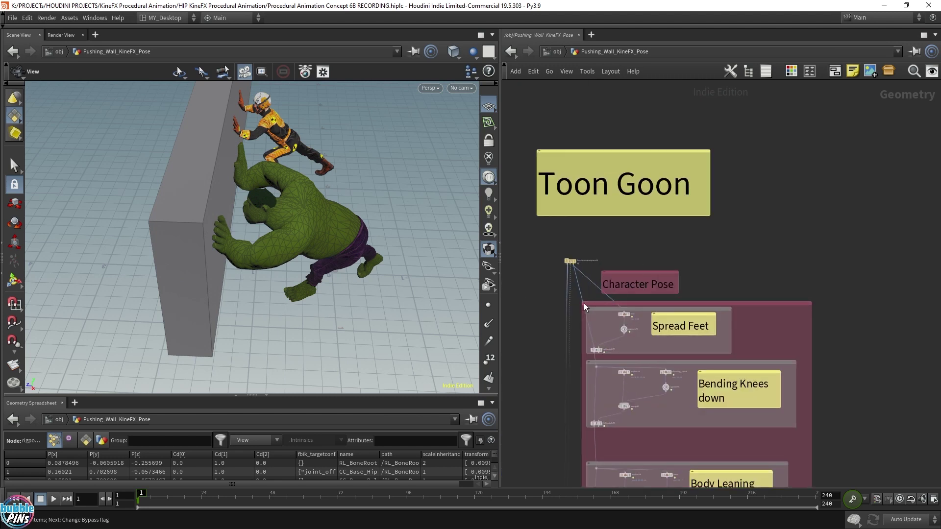
- Collapse the Toon Goon's Character Pose network box
click(584, 304)
scroll(624, 304, down, 9)
middle_drag(675, 372, 678, 286)
scroll(675, 275, up, 6)
scroll(675, 281, down, 3)
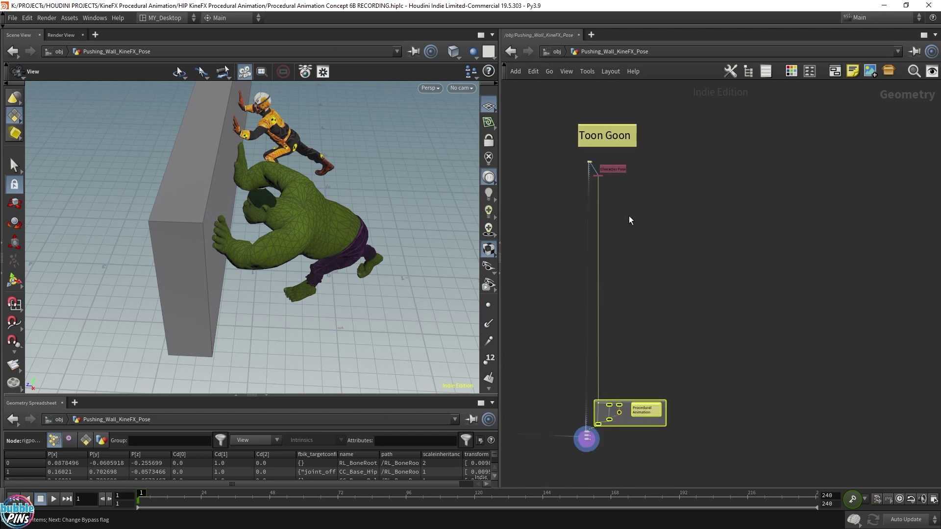
- Reopen the Character Pose network box and collapse it again
drag(611, 186, 695, 380)
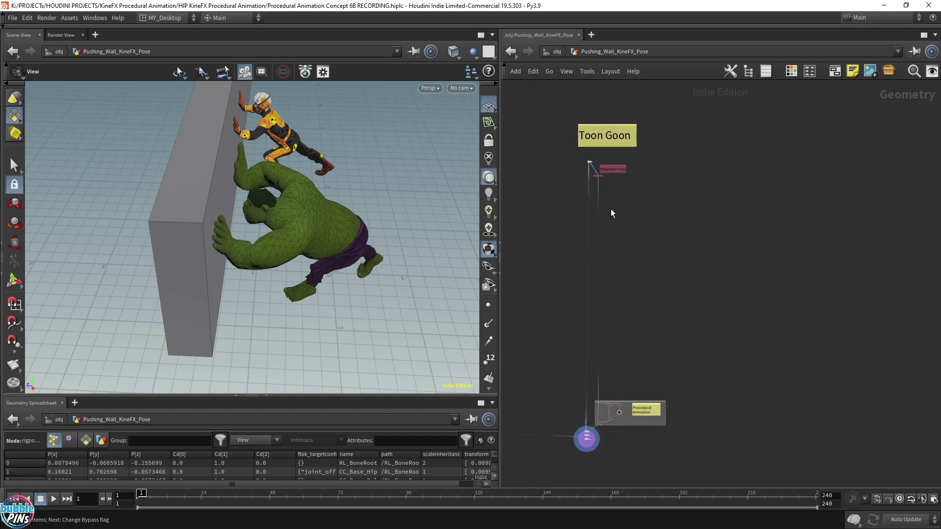
scroll(598, 176, up, 4)
click(577, 165)
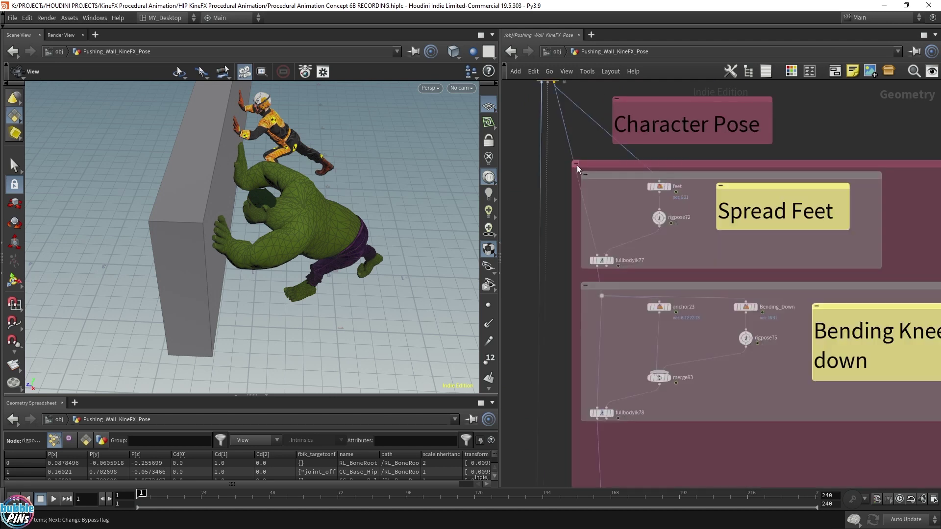
click(576, 164)
scroll(678, 212, down, 6)
scroll(693, 294, up, 5)
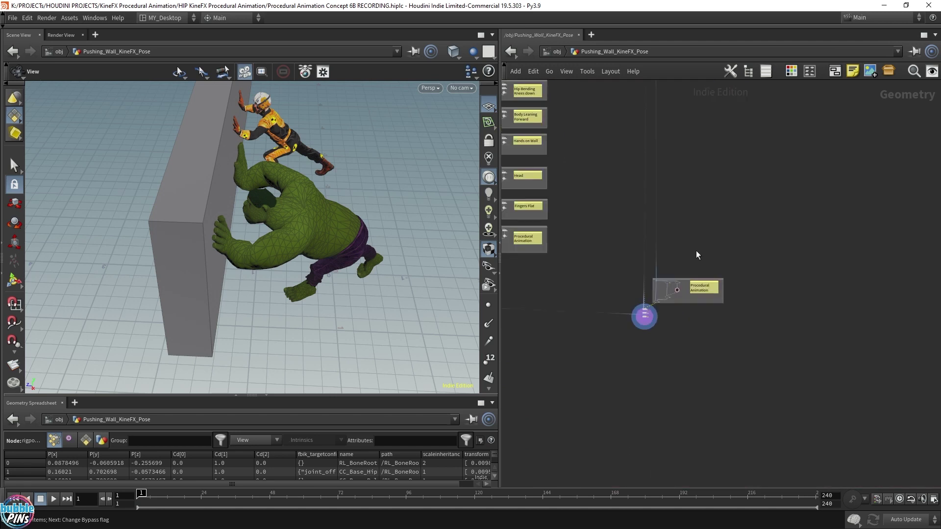
- Turn off the bypass on the Toon Goon's Procedural Animation nodes and display jointdeform30
middle_drag(679, 276, 676, 221)
scroll(674, 215, up, 5)
drag(723, 144, 602, 318)
key(b)
drag(314, 279, 343, 236)
scroll(549, 333, up, 5)
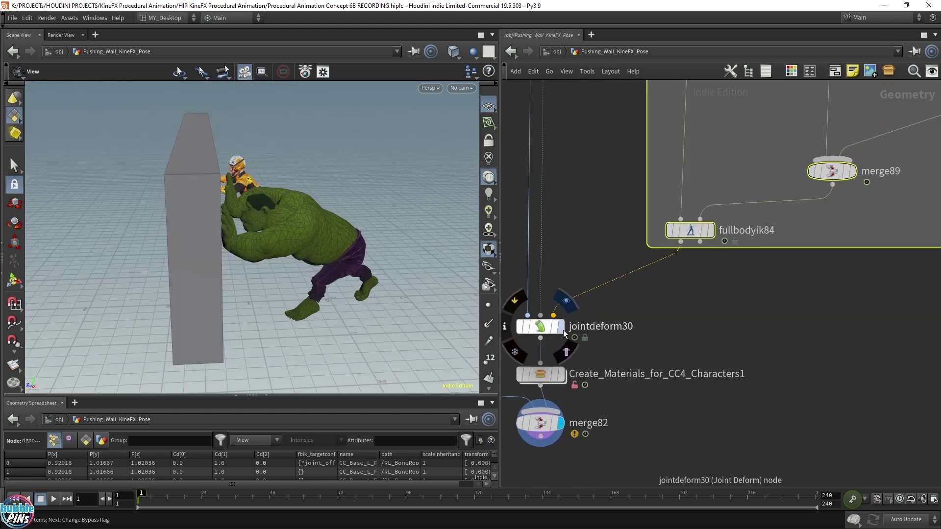
click(577, 338)
- Move Create_Materials_for_CC4_Characters1 and merge82 further below jointdeform30 in the network
scroll(704, 385, down, 2)
middle_drag(719, 431, 748, 311)
click(620, 255)
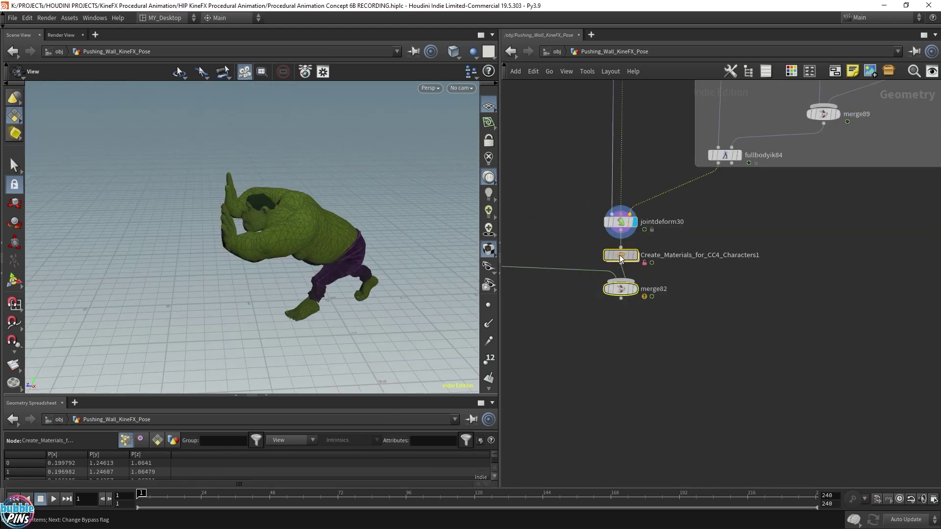
drag(621, 256, 620, 463)
middle_drag(689, 304, 596, 463)
scroll(596, 462, down, 1)
- Widen the network editor and insert a Null node on the wire entering the Procedural Animation group
drag(499, 205, 361, 211)
scroll(649, 307, down, 2)
middle_drag(727, 340, 666, 333)
scroll(664, 338, up, 2)
middle_drag(678, 294, 709, 327)
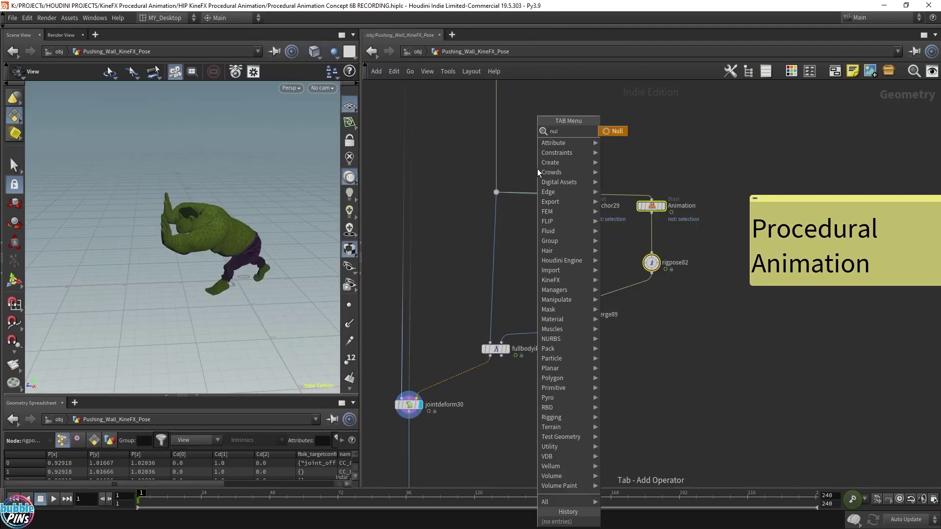
key(Return)
click(507, 168)
- Delete the old Procedural Animation nodes feeding jointdeform30 and reposition the Null node on the remaining wire
drag(699, 185, 487, 384)
key(Delete)
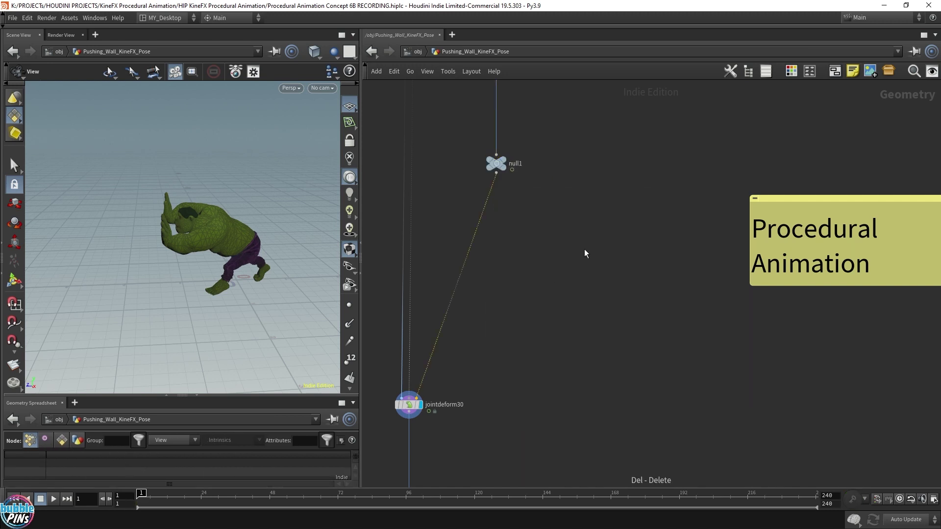
mouse_move(505, 168)
drag(504, 168, 504, 190)
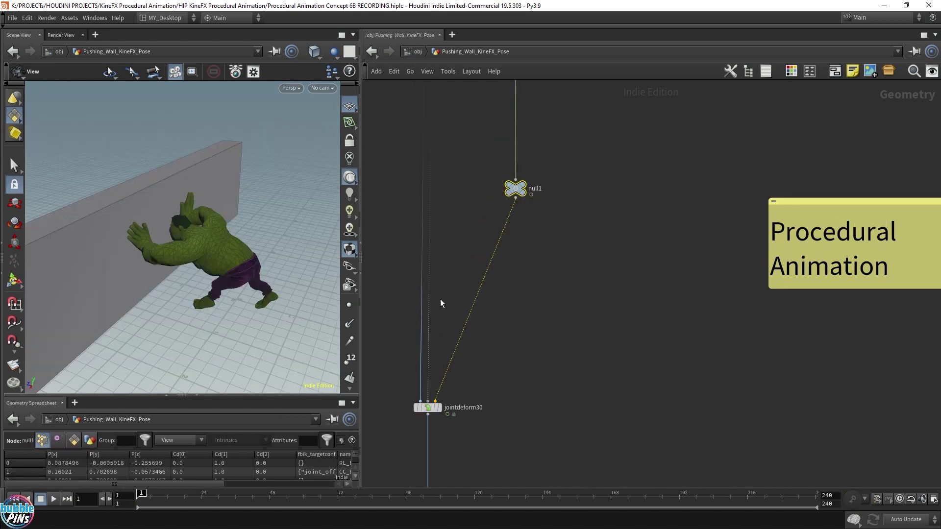
- Inspect the Toon Goon's pose against the wall from several angles, including the hands and feet
mouse_move(211, 245)
mouse_down()
mouse_move(157, 254)
mouse_move(219, 229)
mouse_move(229, 244)
mouse_up()
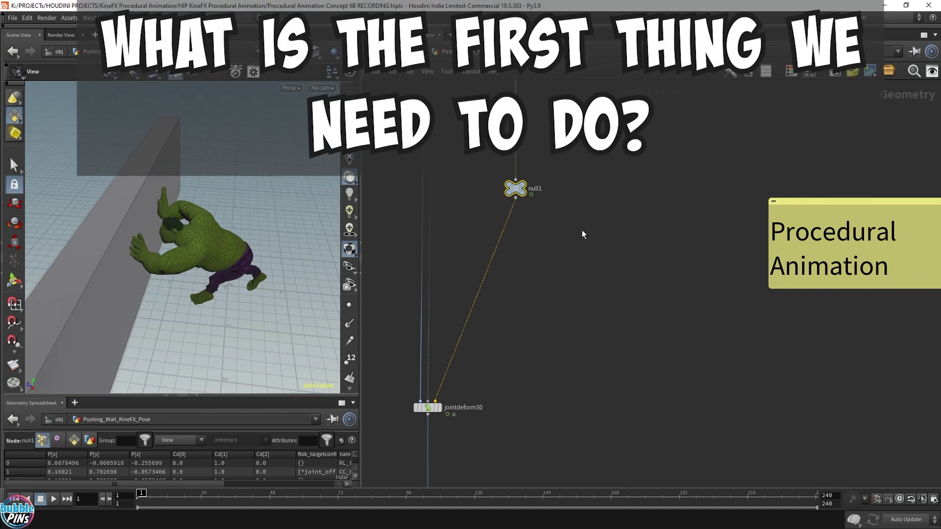
scroll(580, 229, up, 1)
middle_drag(581, 229, 615, 225)
drag(221, 257, 244, 242)
mouse_move(267, 280)
mouse_down()
mouse_move(189, 294)
mouse_move(256, 237)
mouse_move(266, 279)
mouse_move(251, 290)
mouse_up()
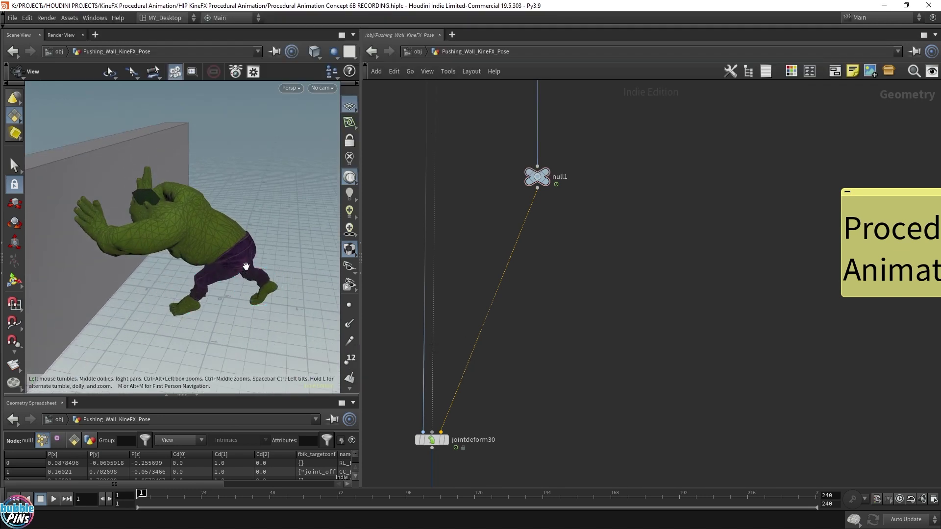
drag(246, 267, 253, 277)
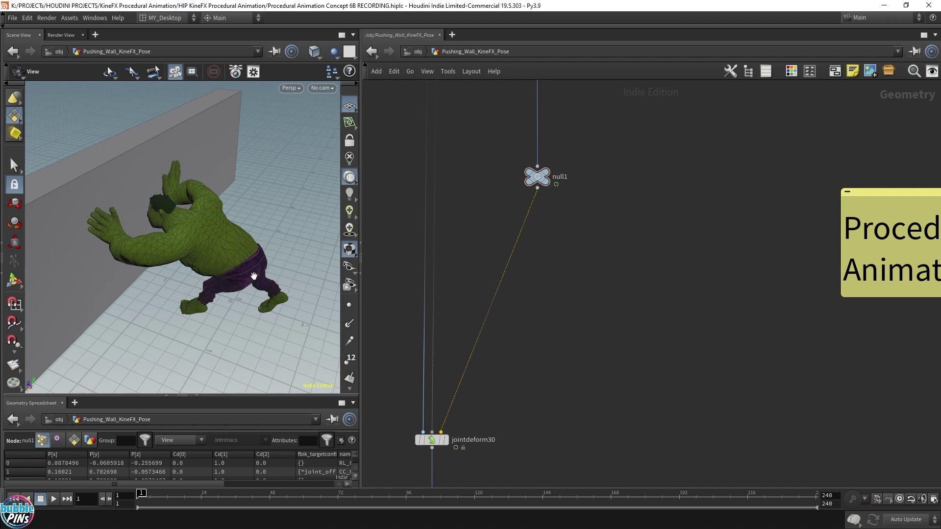
- Add a Blast node fed by null1 and place it below and beside the Null
click(536, 189)
key(Tab)
text(bla)
key(Return)
drag(582, 235, 604, 240)
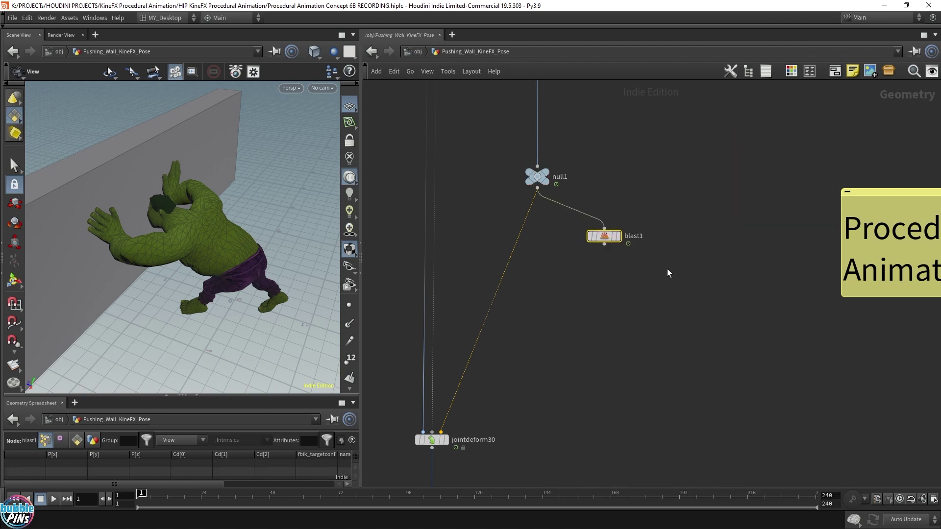
- Set the Blast node's group type to Points and enable Delete Non Selected
key(p)
click(816, 125)
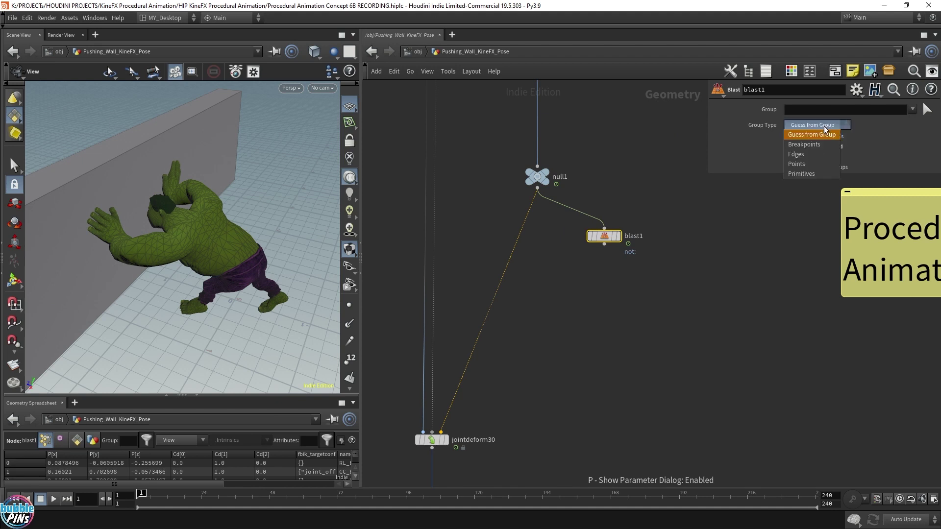
click(809, 161)
click(788, 146)
- Assign the joints of both feet, points 5-12 and 21-28, to the Blast node's group with a lasso selection
drag(227, 306, 186, 295)
scroll(200, 285, up, 4)
key(Return)
click(166, 79)
click(166, 76)
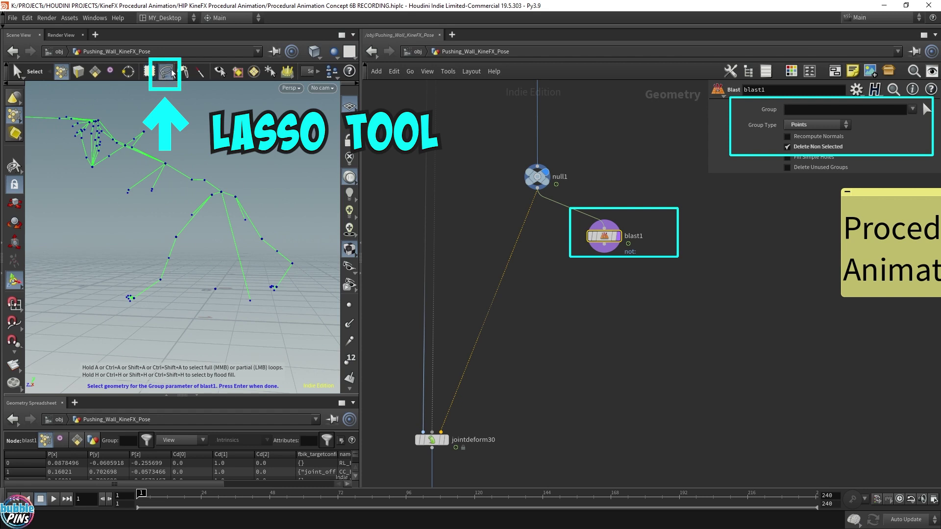
mouse_move(144, 273)
mouse_down()
mouse_move(129, 283)
mouse_move(168, 277)
mouse_move(153, 272)
mouse_up()
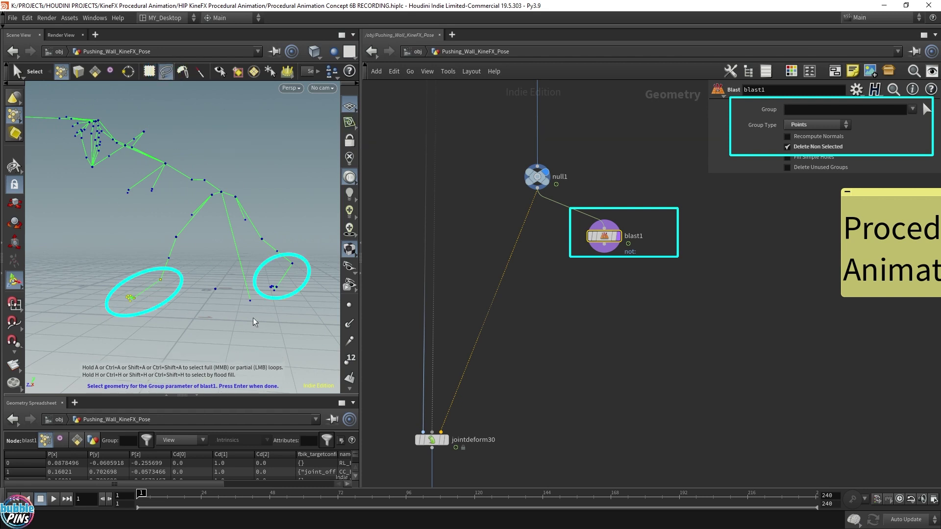
mouse_move(280, 301)
shift+mouse_down()
mouse_move(264, 289)
mouse_move(292, 258)
mouse_move(284, 298)
shift+mouse_up()
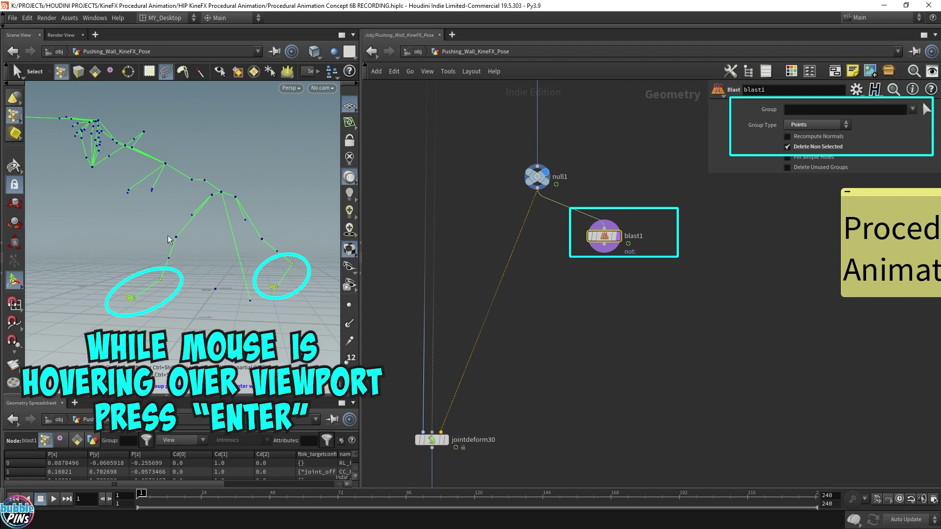
key(Return)
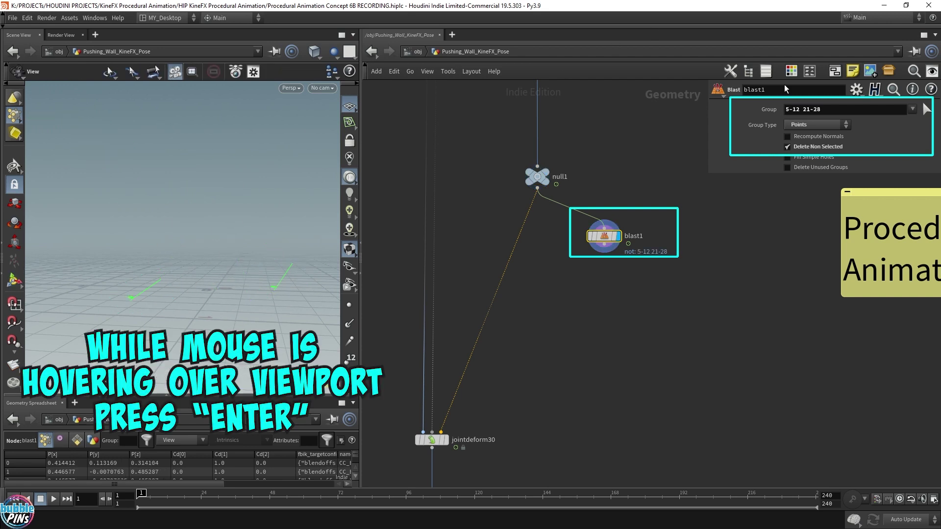
triple_click(818, 112)
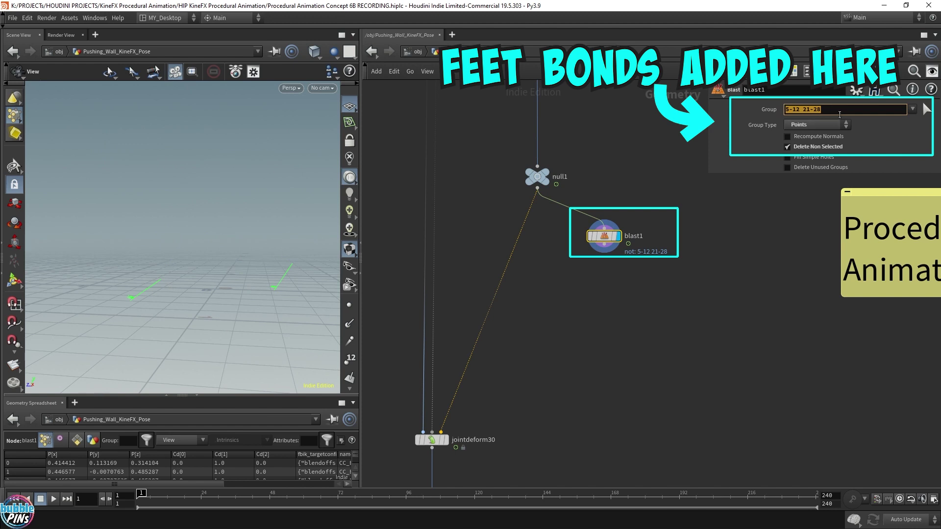
- Add a Full Body IK node above jointdeform30, below null1
click(552, 369)
key(Tab)
text(full)
key(Return)
click(538, 389)
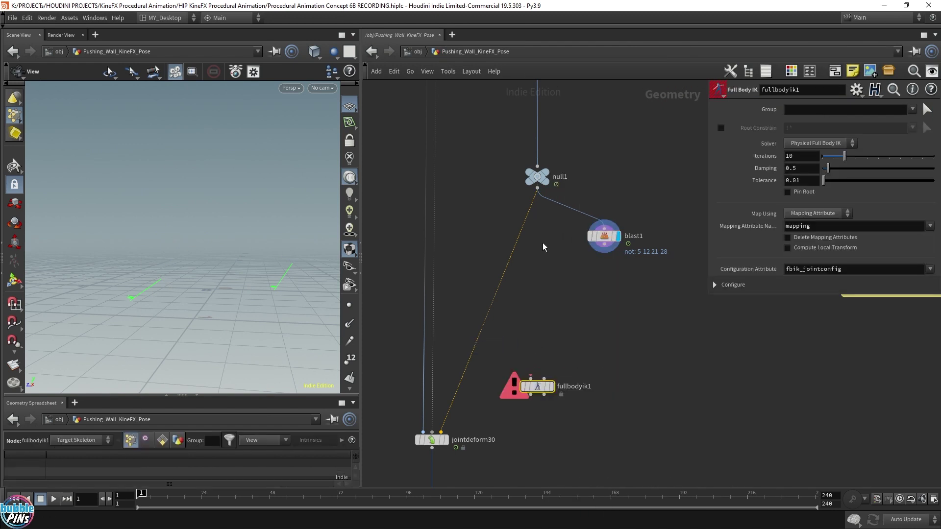
- Wire null1 and blast1 into the two inputs of fullbodyik1 and feed its first output into jointdeform30's third input
click(537, 189)
click(531, 378)
click(544, 377)
click(605, 247)
click(531, 395)
click(441, 432)
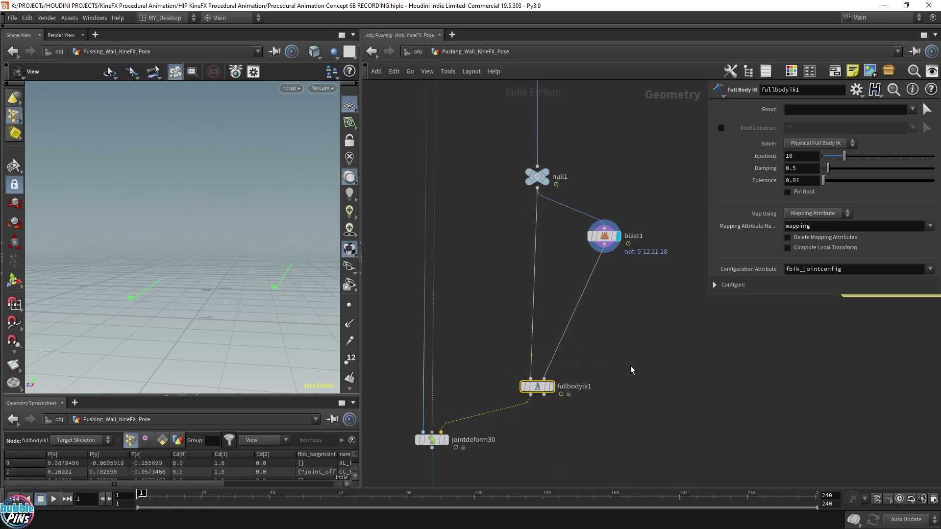
- Display jointdeform30 and set the Full Body IK node to map using Match By Attribute
click(443, 439)
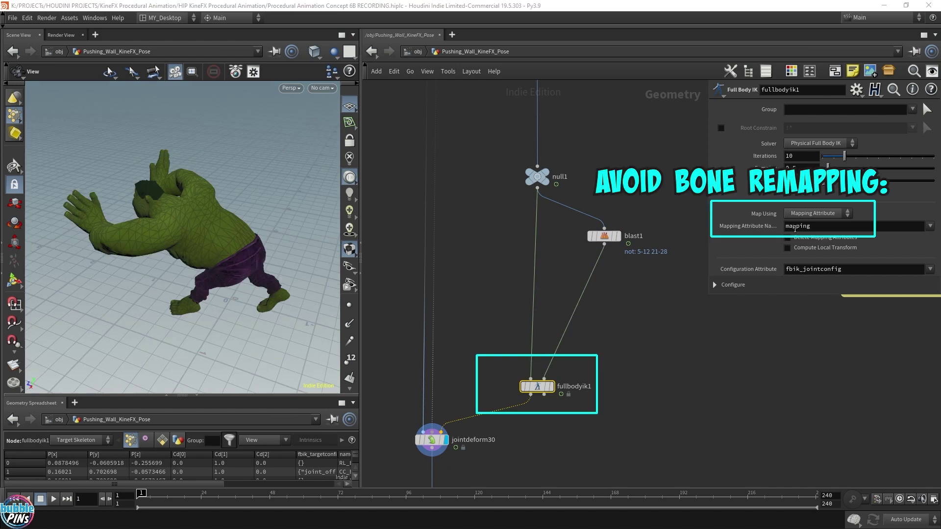
click(808, 216)
click(808, 234)
- Rename the feet's Blast node as anchor_points
double_click(636, 232)
text(anchor_points)
key(Return)
- Add a second Blast node beside anchor_points and feed it from null1
scroll(672, 324, down, 2)
middle_drag(671, 323, 602, 318)
key(Tab)
text(blast)
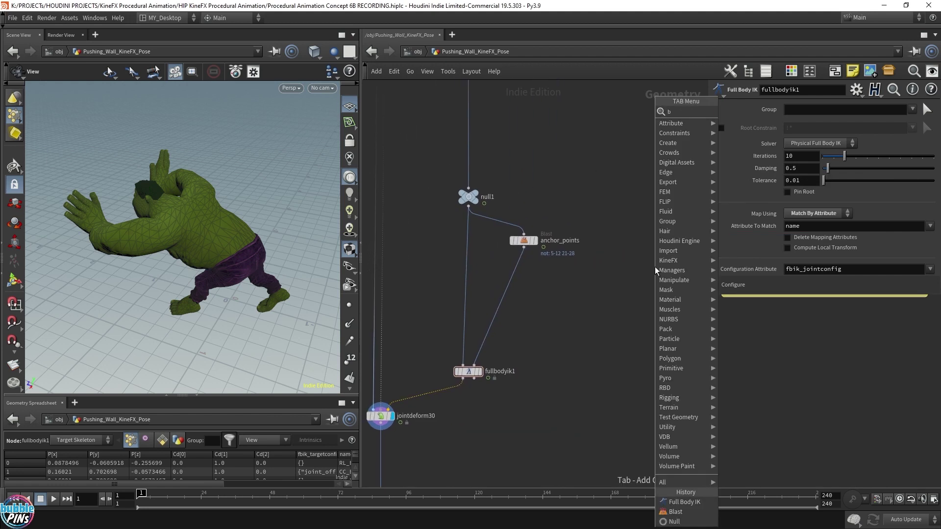
key(Return)
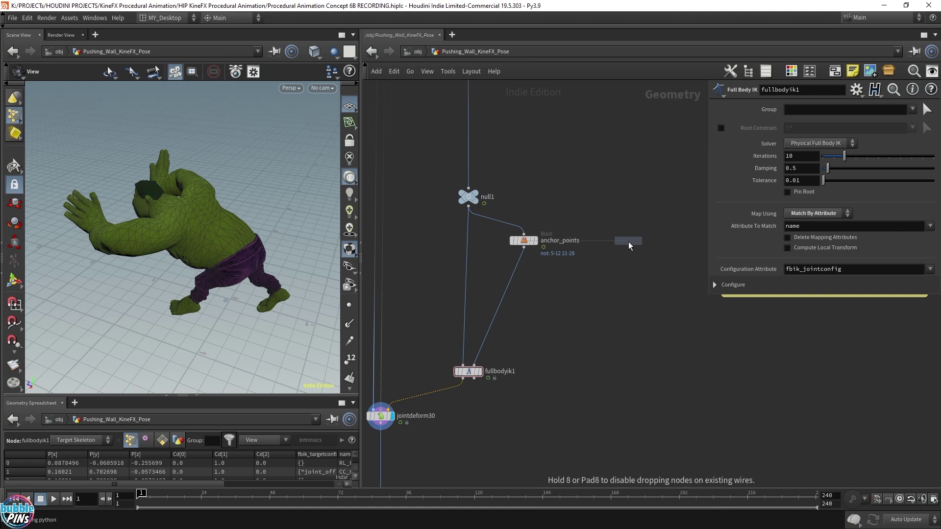
click(628, 242)
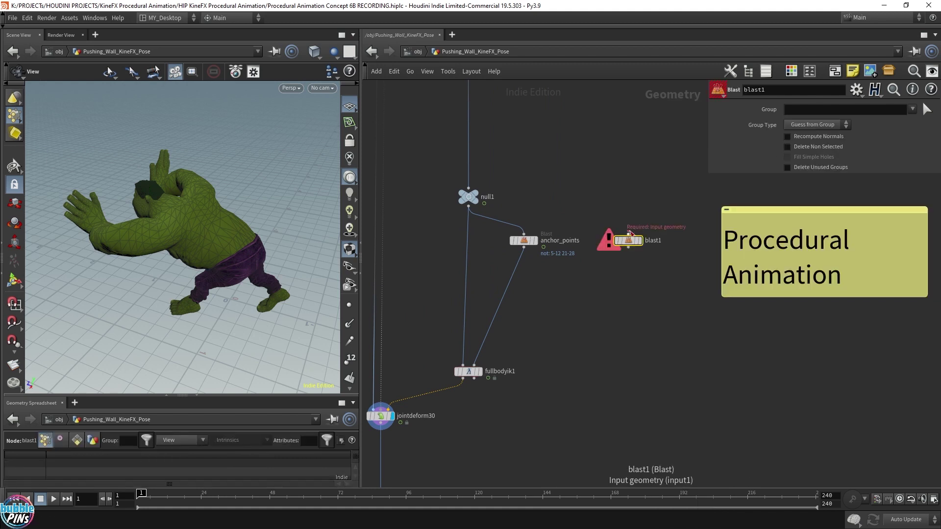
click(629, 233)
click(468, 207)
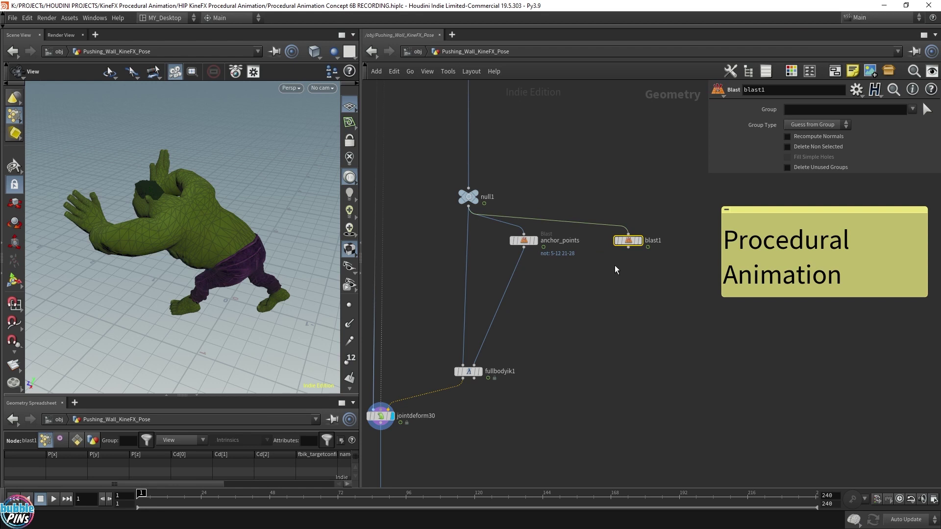
- Set the second Blast node's group type to Points and enable Delete Non Selected
click(817, 125)
click(813, 158)
click(787, 146)
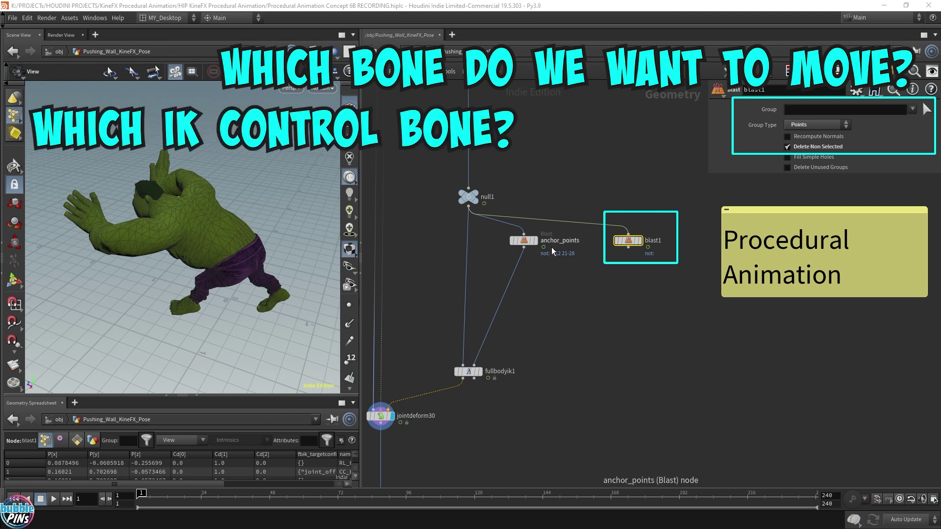
- Display the merge82 node at the end of the network and return to the Blast nodes
scroll(549, 274, down, 4)
scroll(500, 426, up, 4)
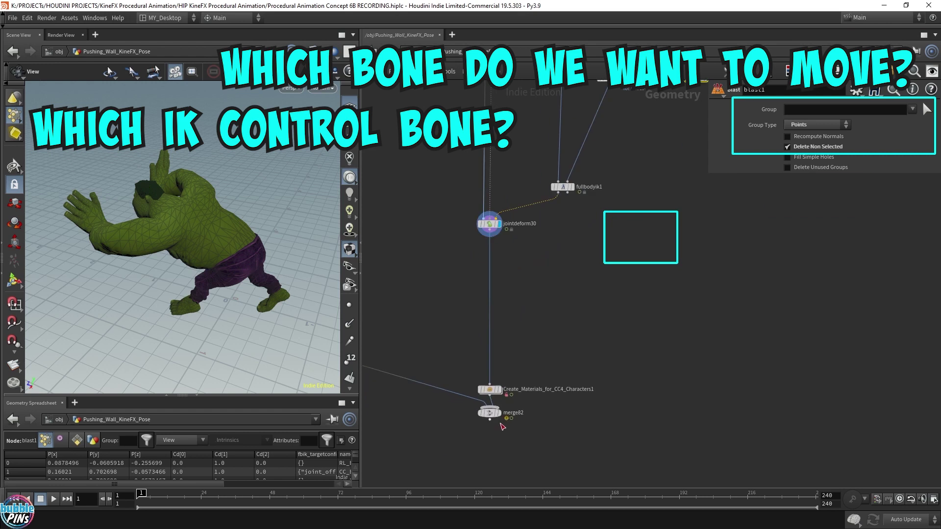
click(499, 413)
middle_drag(634, 256, 558, 434)
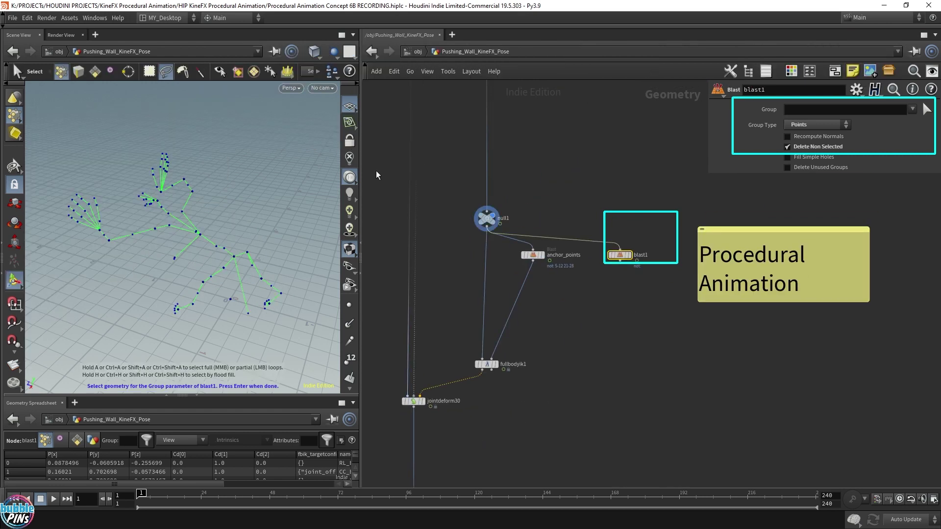
- Label the joints in the viewport by changing the scene's name visualizer to the Marker type
alt+drag(243, 231, 256, 217)
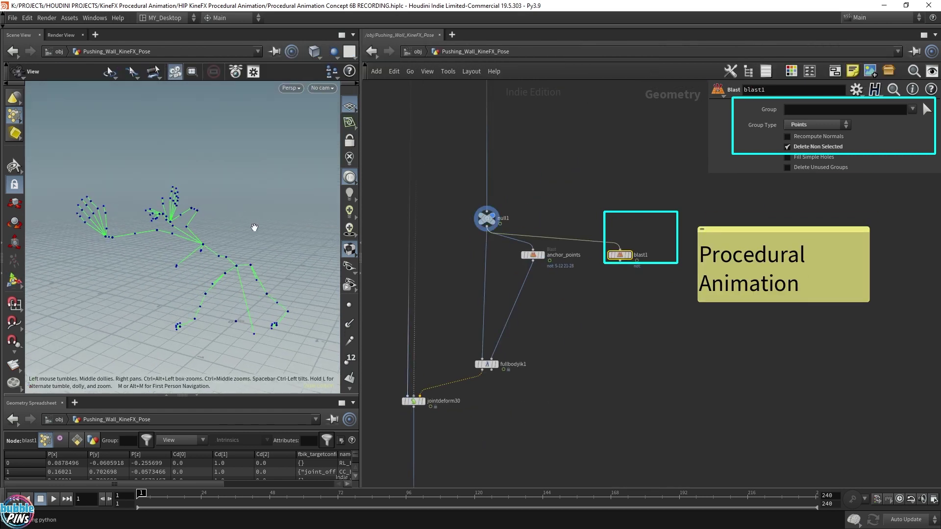
scroll(344, 370, down, 5)
click(347, 375)
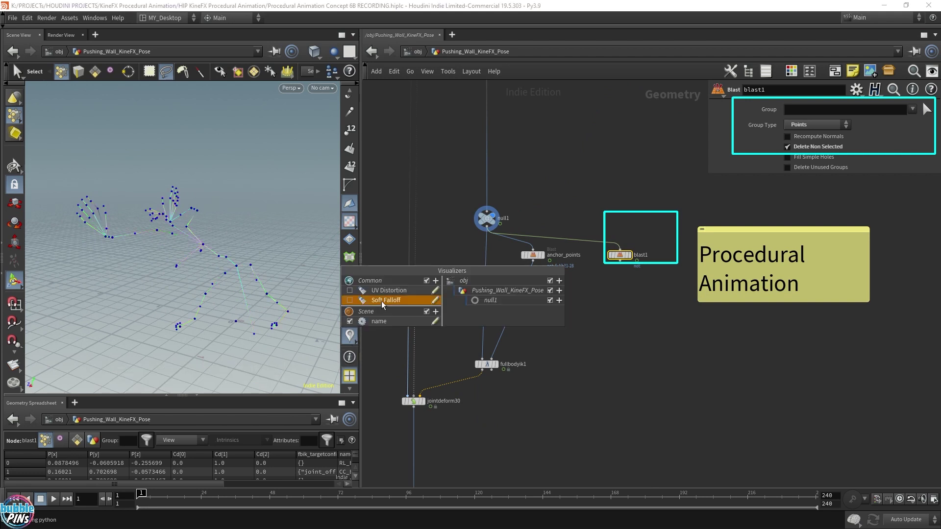
click(435, 321)
click(414, 250)
click(399, 262)
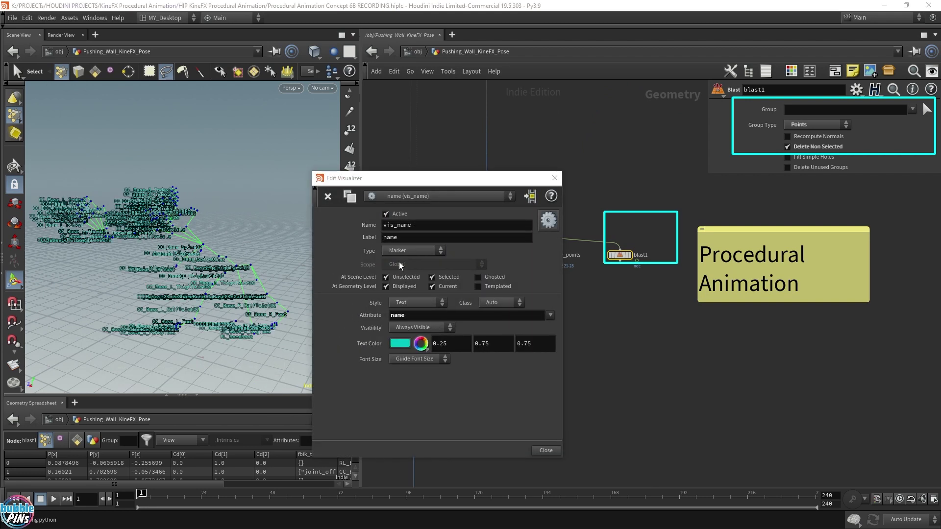
click(554, 178)
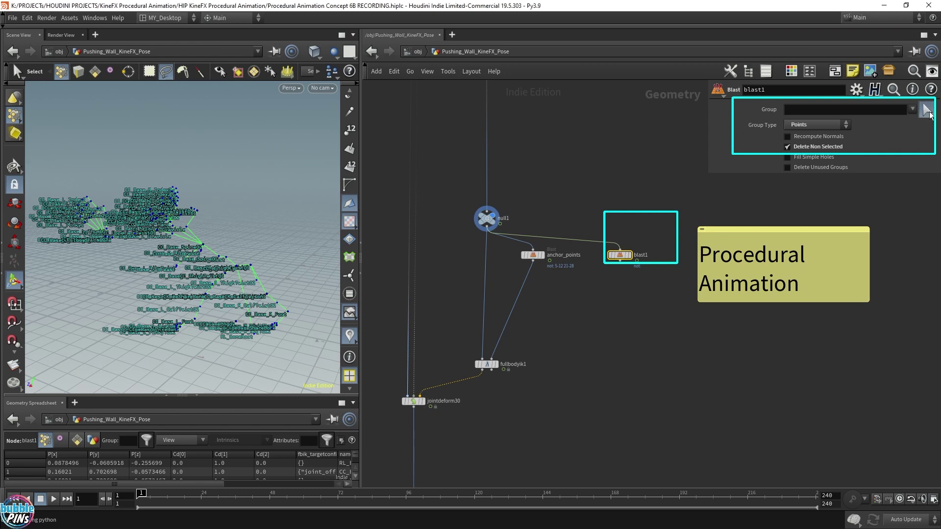
- Pick the hip joint, point 1, as the second Blast node's group
key(Escape)
drag(268, 251, 142, 179)
scroll(231, 238, up, 5)
key(Return)
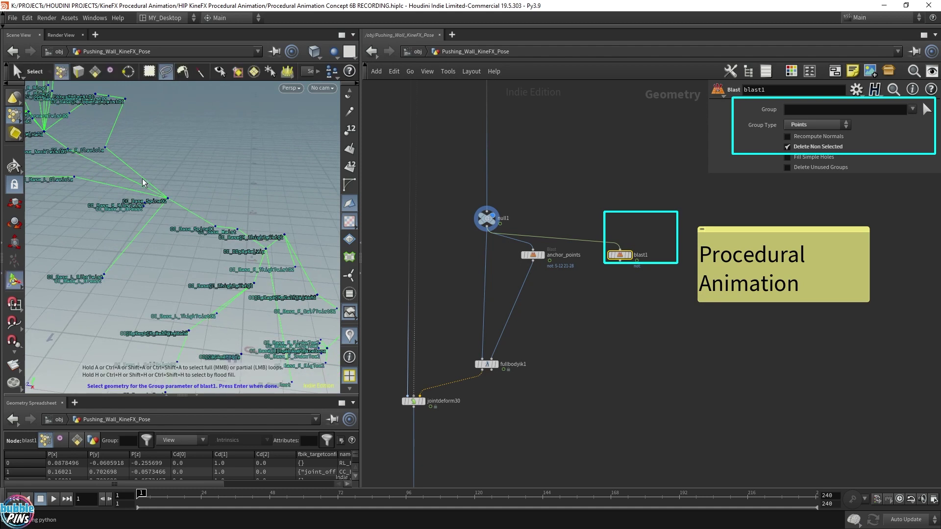
key(Escape)
drag(260, 215, 233, 275)
key(Return)
click(256, 256)
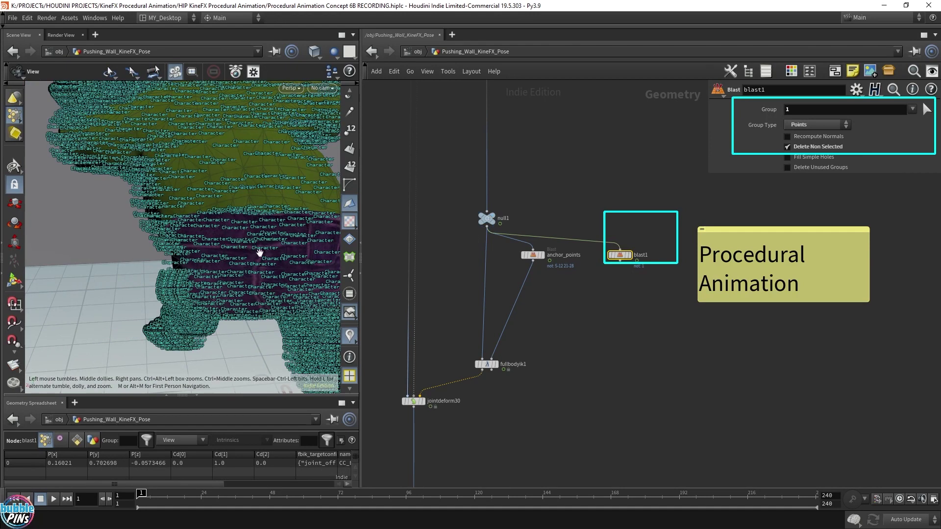
- Add a Rig Pose node below the hip's Blast node
key(Return)
scroll(216, 249, down, 4)
drag(216, 249, 282, 236)
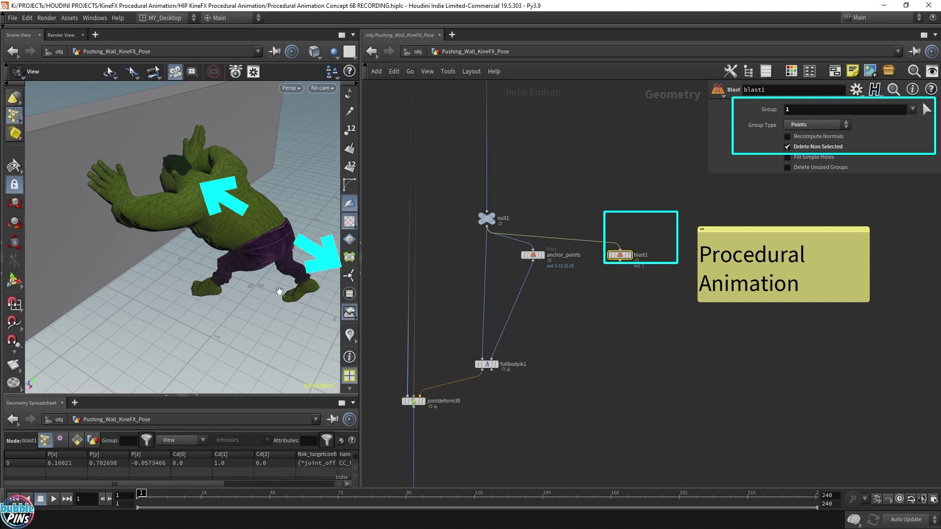
mouse_move(269, 234)
mouse_down()
mouse_move(287, 226)
mouse_move(270, 235)
mouse_up()
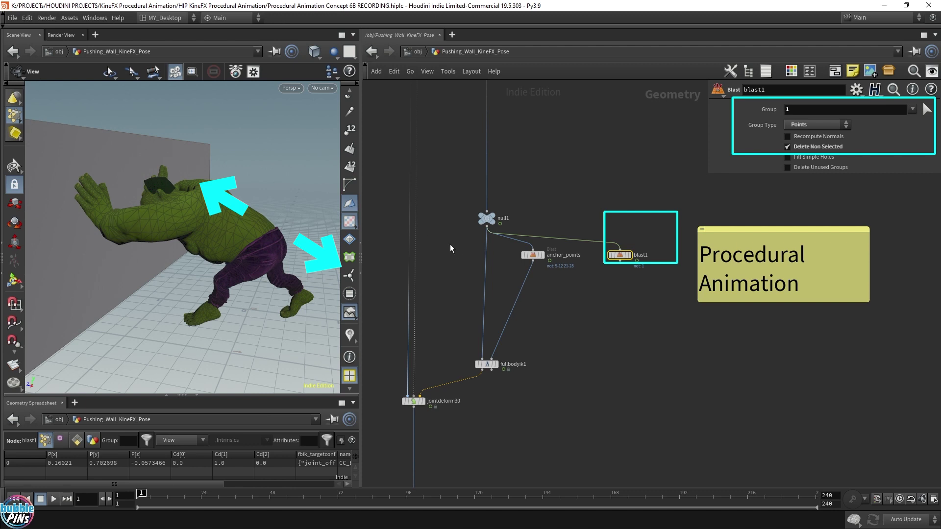
key(Tab)
text(rigp)
key(Return)
click(617, 295)
- Rename the hip's Blast node as ik_control
double_click(646, 258)
text(ik_control)
key(Return)
- Merge anchor_points with the ik_control branch running through rigpose1, and feed the merge into fullbodyik1's second input
drag(620, 261, 535, 319)
click(532, 255)
shift+click(622, 294)
click(530, 321)
click(491, 359)
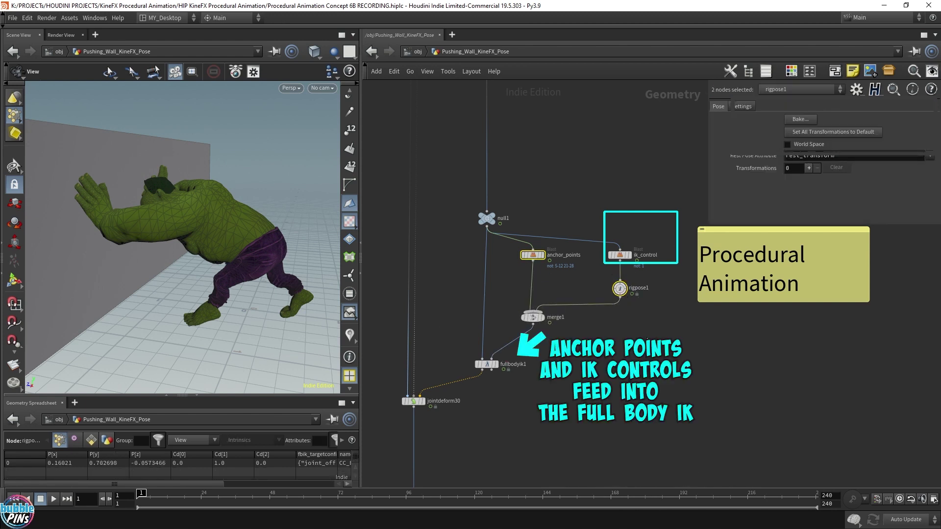
click(583, 316)
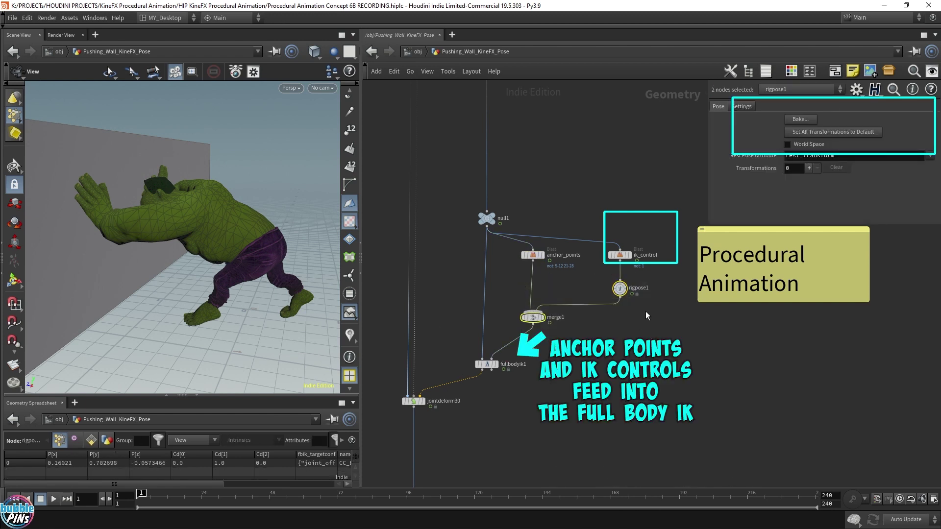
click(529, 257)
- Activate the Rig Pose tool on rigpose1 and pick the hip joint CC_Base_Hip for posing
drag(645, 322, 608, 280)
drag(277, 236, 279, 260)
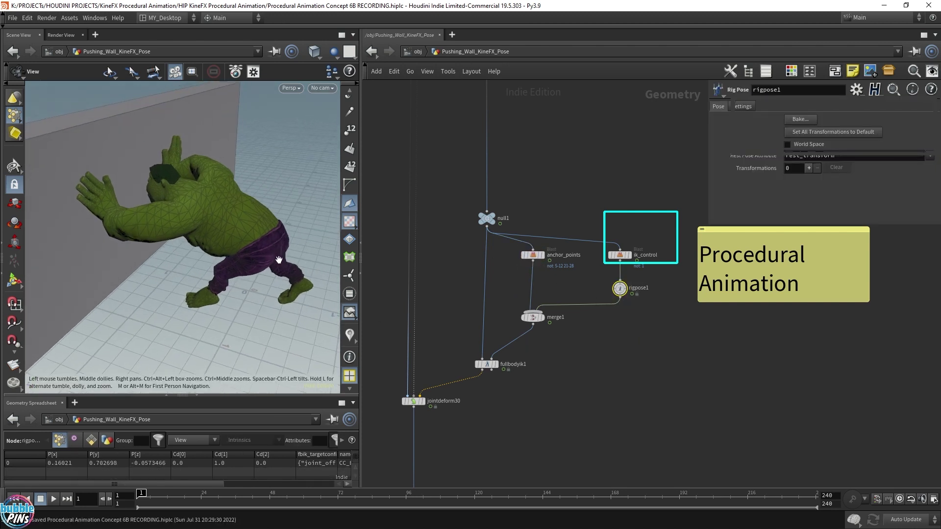
key(Return)
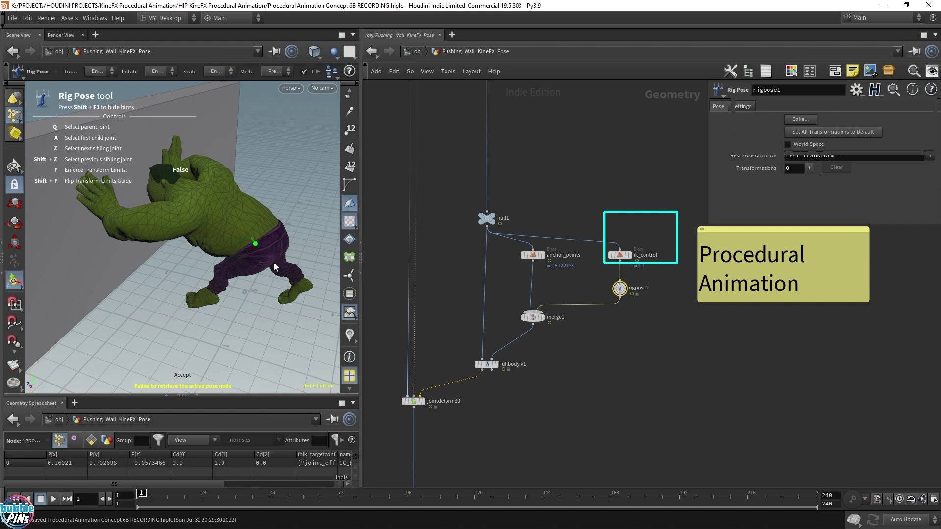
click(254, 245)
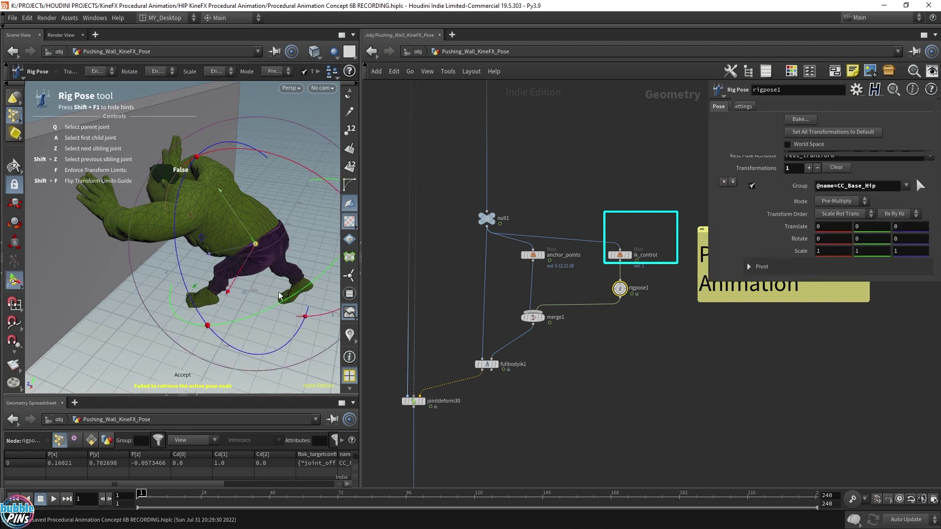
alt+drag(266, 269, 257, 248)
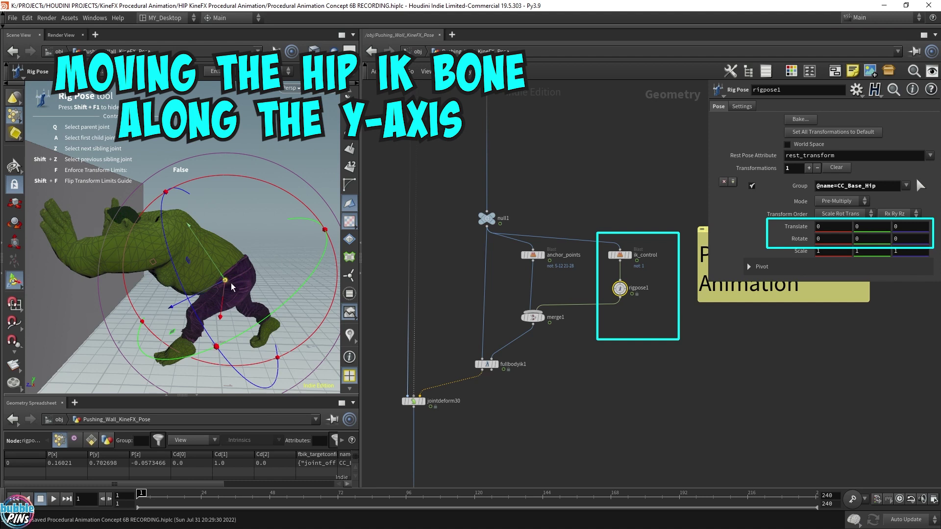
- Test the hip's movement by translating it to about 0.076 in Y and 0.763 in Z, and disable that transformation
mouse_move(213, 267)
mouse_down()
mouse_move(142, 173)
mouse_move(203, 266)
mouse_move(253, 310)
mouse_move(198, 261)
mouse_up()
key(r)
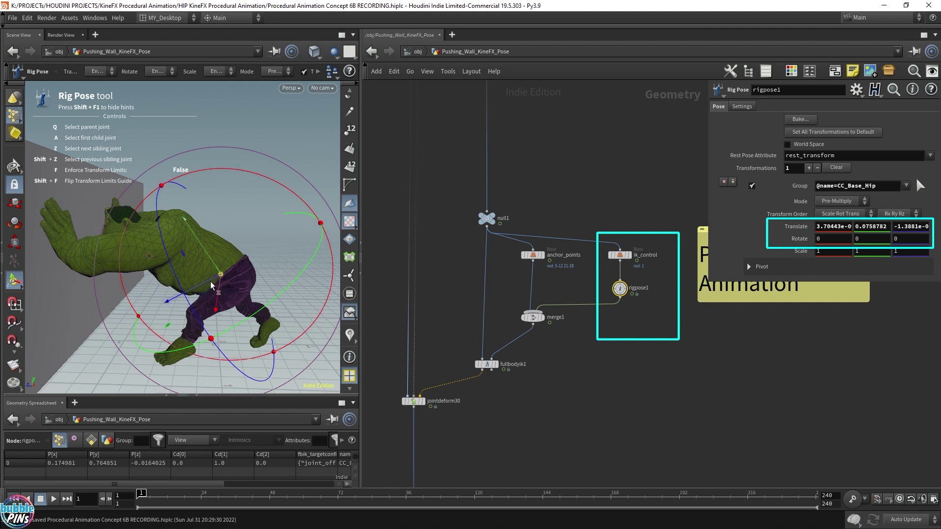
mouse_move(207, 283)
mouse_down()
mouse_move(147, 301)
mouse_move(206, 281)
mouse_move(191, 296)
mouse_move(250, 280)
mouse_move(178, 311)
mouse_move(216, 297)
mouse_up()
drag(263, 268, 263, 237)
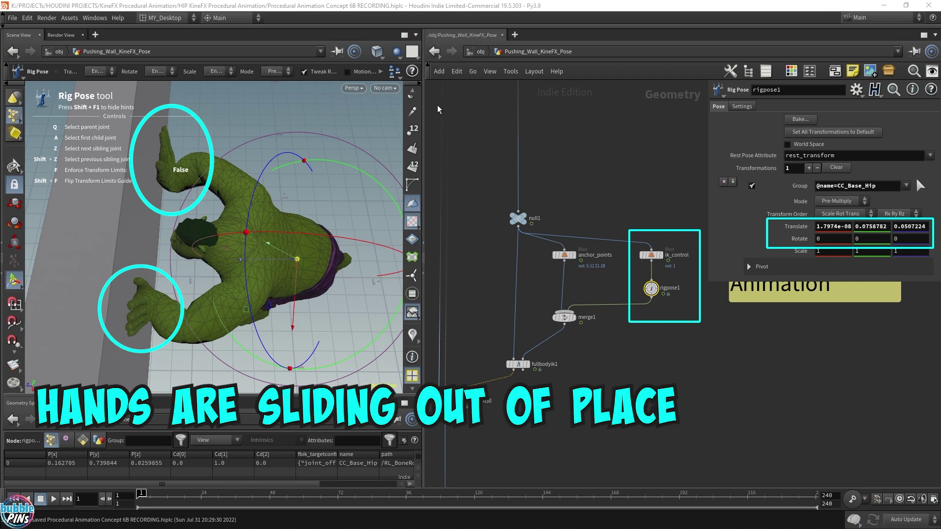
drag(281, 266, 244, 147)
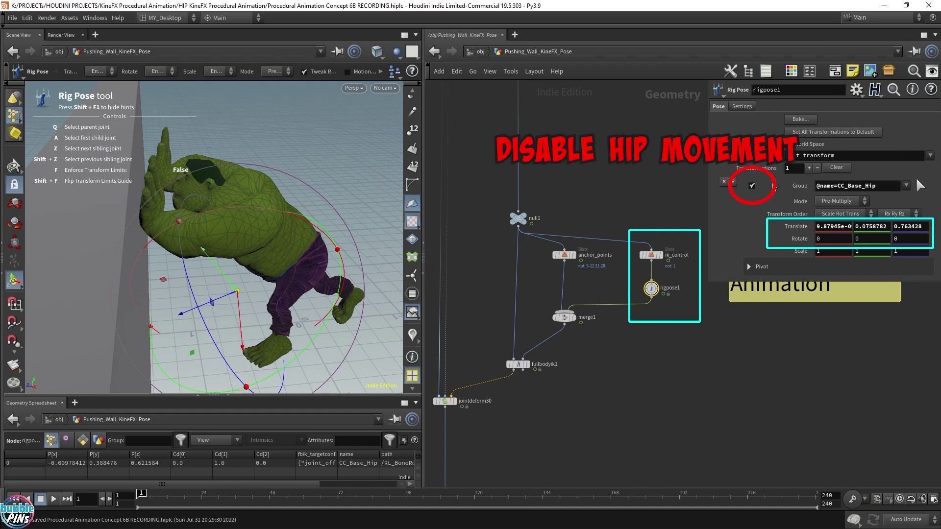
click(751, 186)
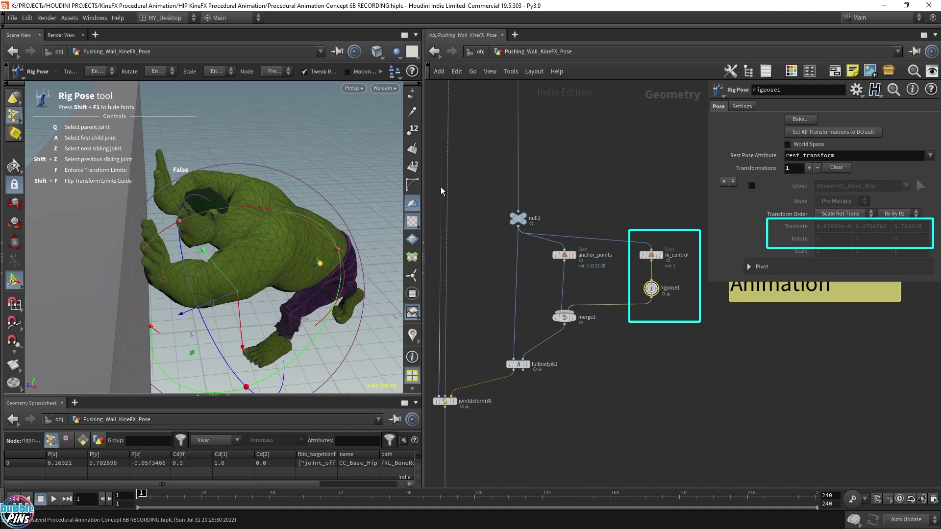
key(Escape)
- Insert a Transform node on the wall's branch before the final merge and move the wall about -0.04 in Z towards the hands
alt+drag(243, 142, 225, 210)
scroll(601, 345, down, 3)
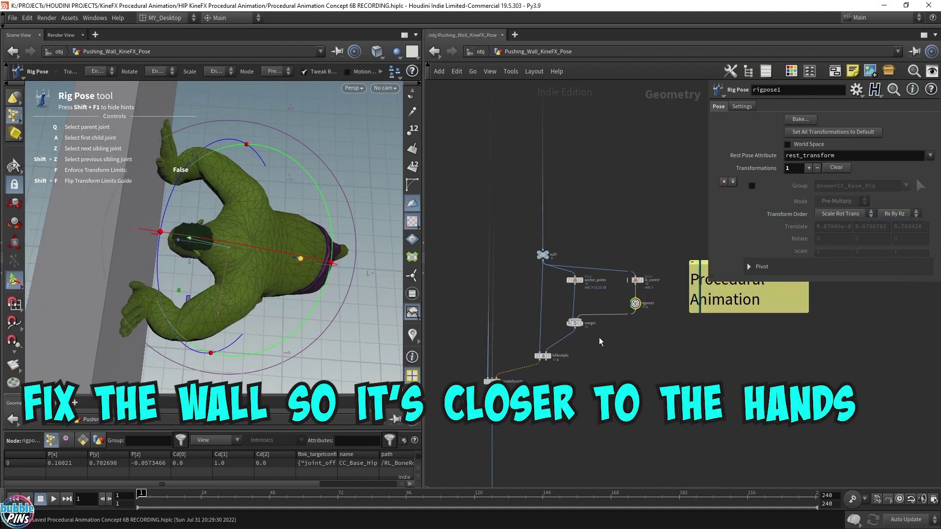
middle_drag(575, 426, 661, 232)
key(Tab)
text(tran)
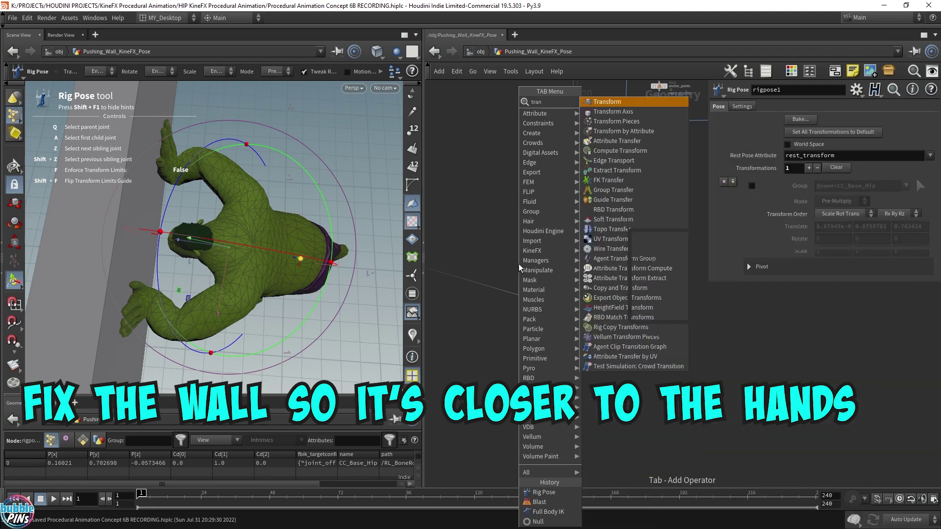
key(Return)
click(511, 295)
drag(511, 295, 500, 304)
alt+drag(233, 211, 305, 159)
key(Return)
key(Return)
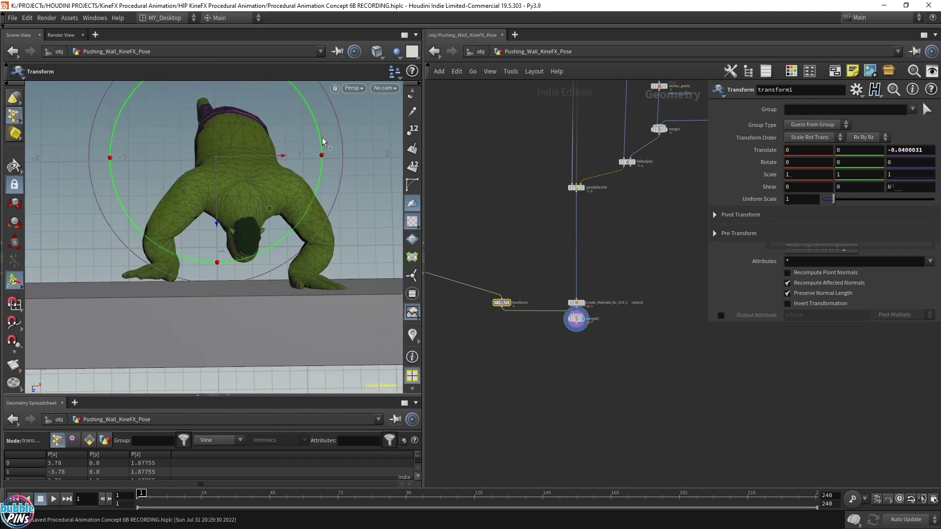
key(Escape)
drag(221, 157, 318, 173)
- Test the hip in rigpose1 by translating CC_Base_Hip to about 0.418, -0.051, 0.612, and clear the node's transformations
middle_drag(658, 175, 589, 342)
scroll(643, 291, up, 4)
middle_drag(651, 357, 662, 362)
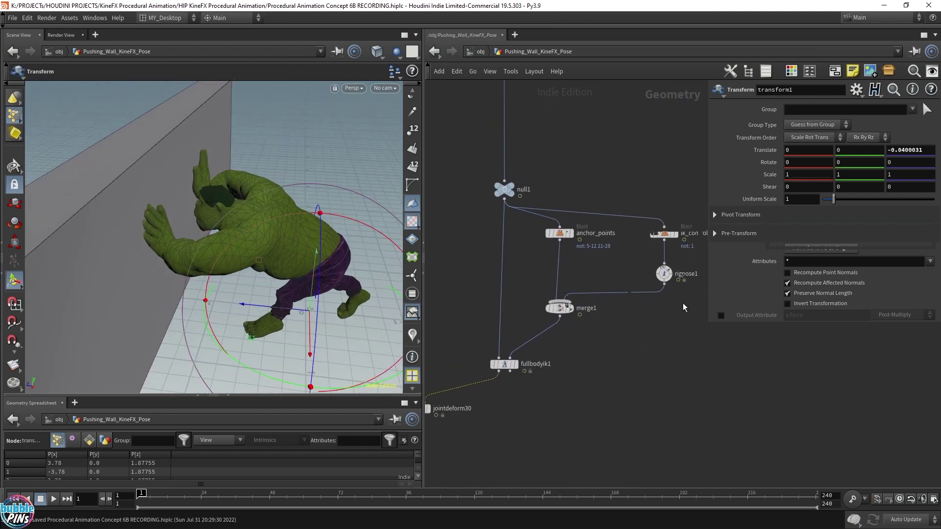
click(664, 274)
alt+drag(286, 158, 268, 198)
alt+middle_drag(268, 199, 264, 280)
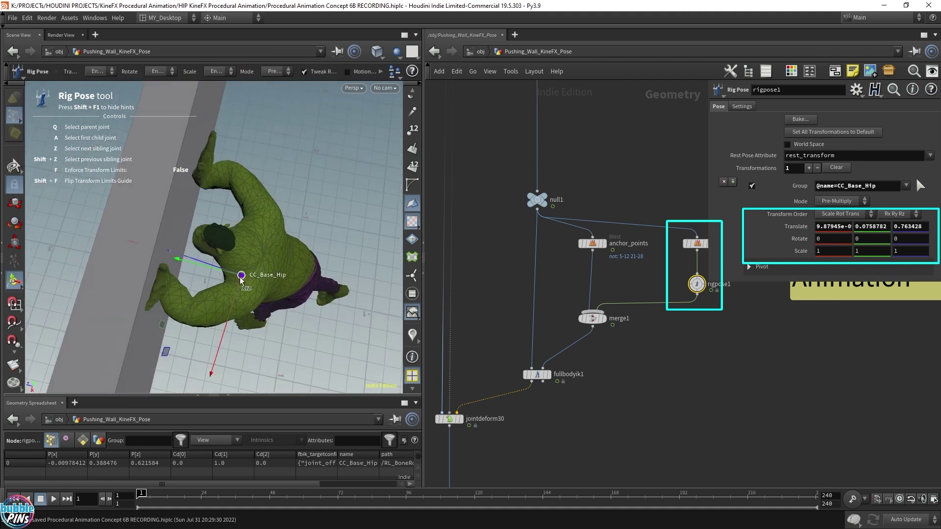
drag(241, 275, 247, 315)
alt+drag(294, 289, 309, 193)
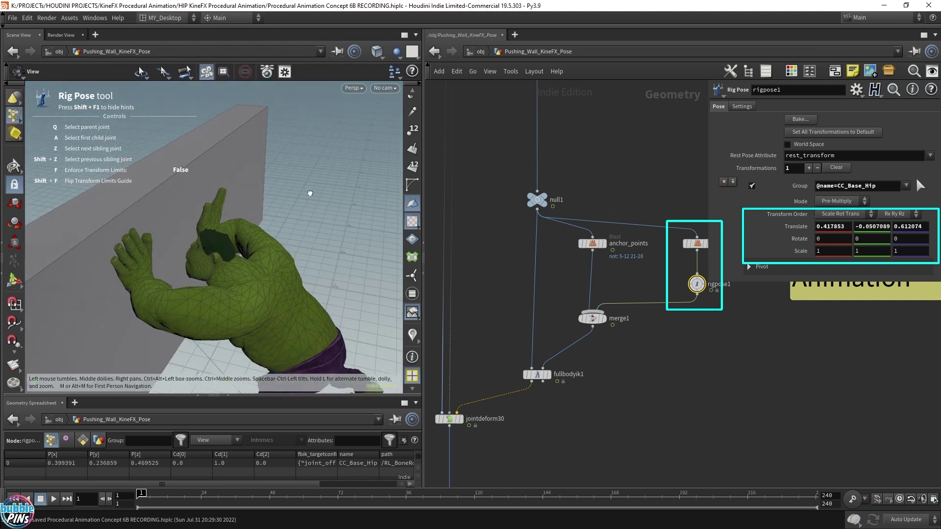
alt+middle_drag(307, 193, 330, 279)
alt+drag(330, 279, 305, 257)
key(Return)
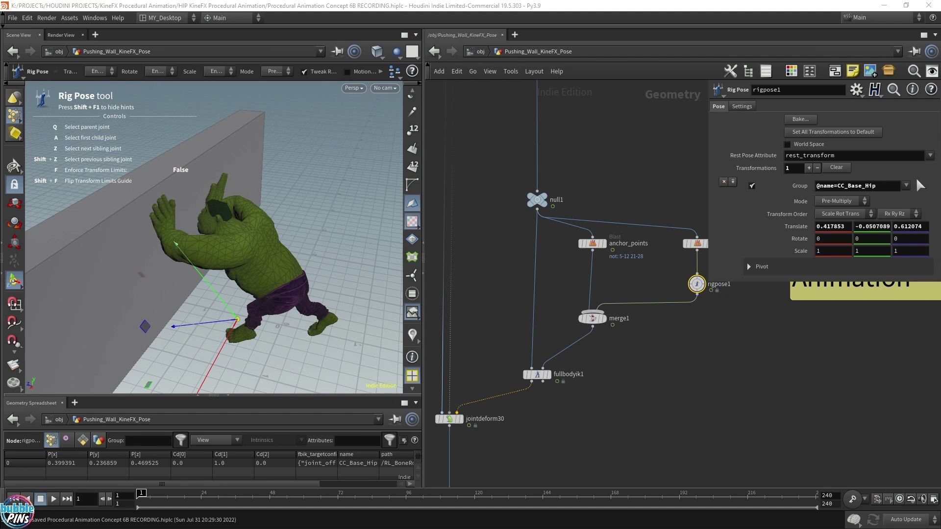
click(835, 167)
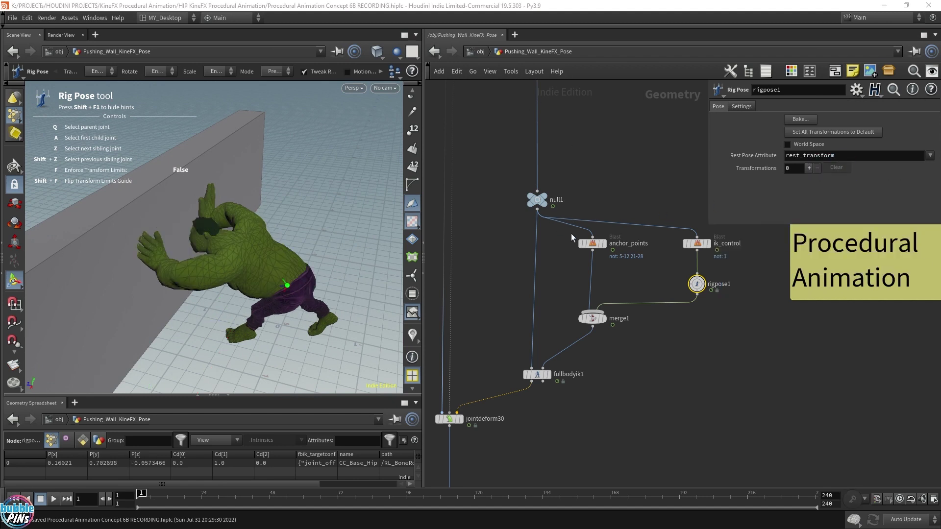
click(592, 243)
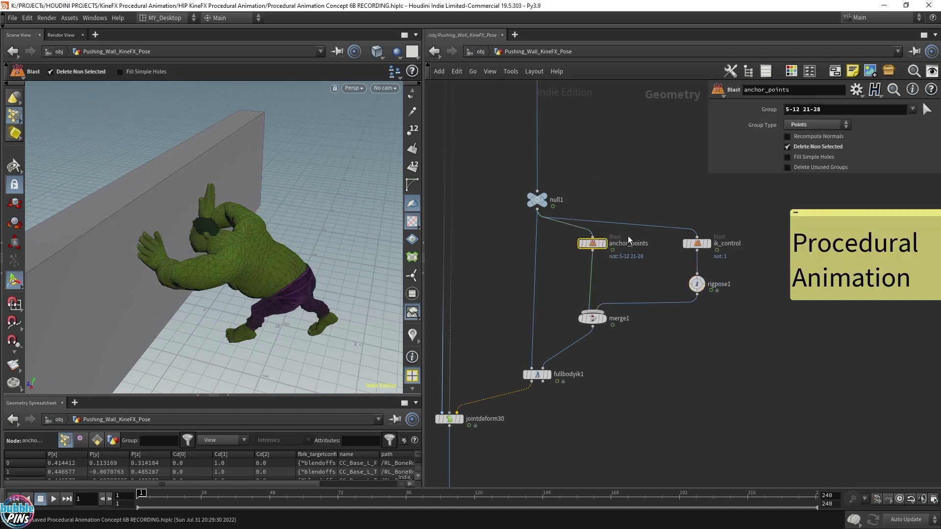
click(928, 110)
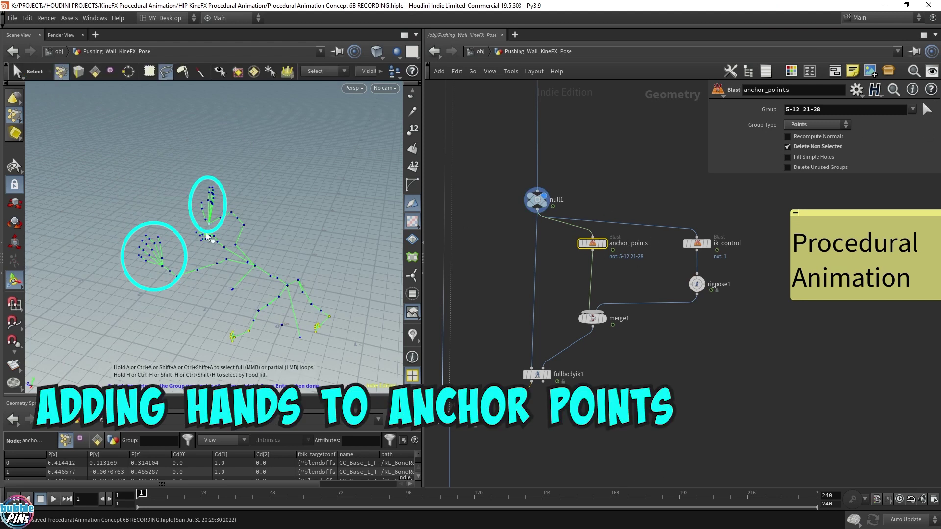
mouse_move(120, 231)
shift+mouse_down()
mouse_move(166, 249)
mouse_move(123, 237)
shift+mouse_up()
mouse_move(260, 210)
alt+mouse_down()
mouse_move(228, 204)
mouse_move(240, 160)
alt+mouse_up()
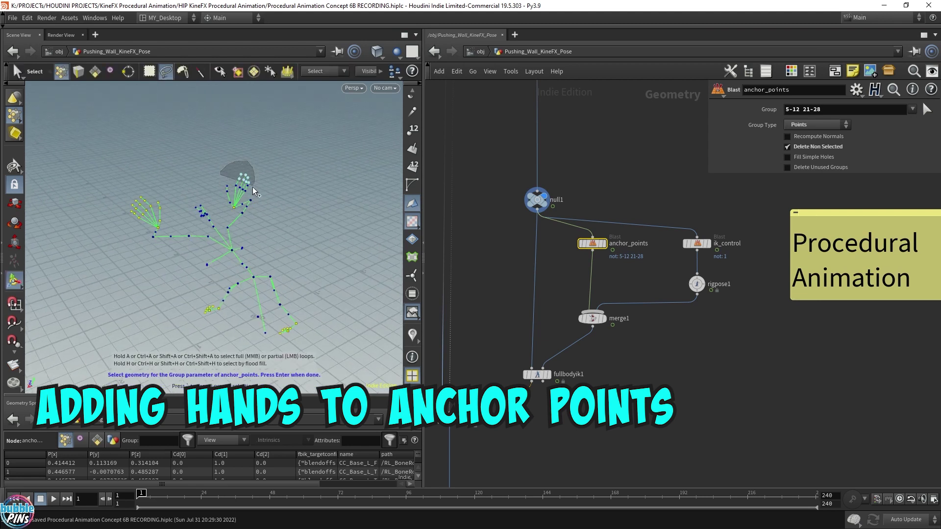
shift+drag(237, 199, 239, 196)
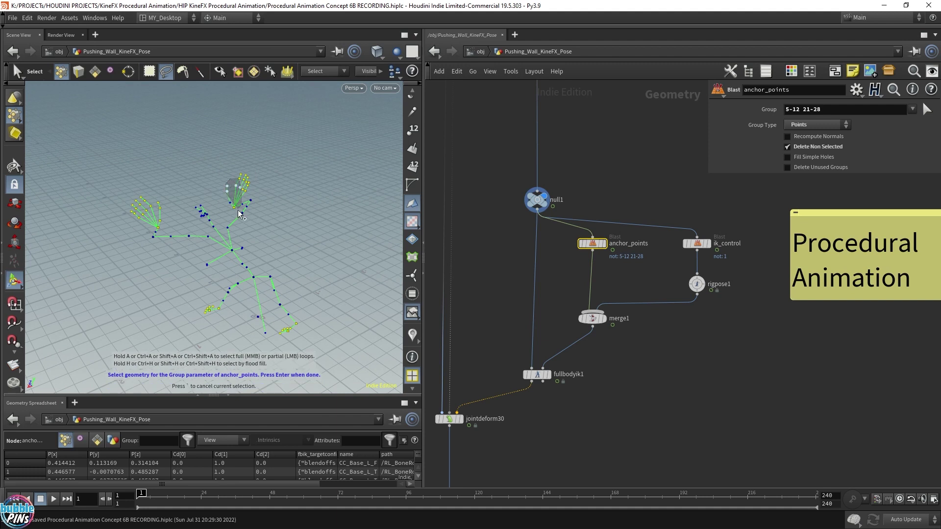
key(Return)
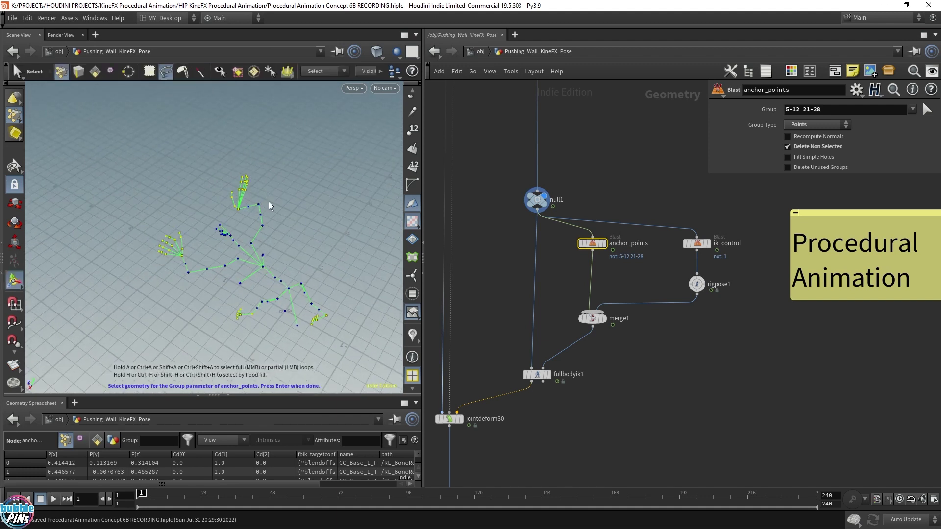
alt+drag(262, 191, 262, 162)
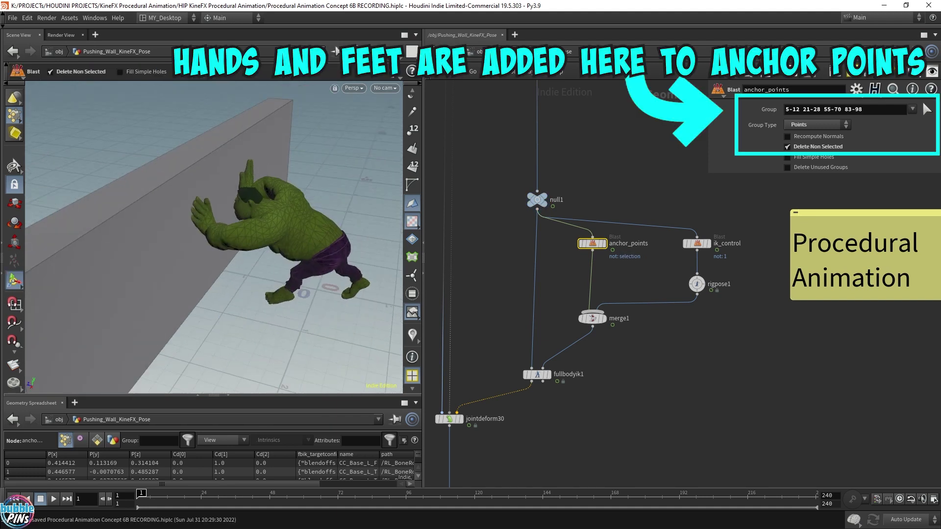
- Test the anchored hands by translating CC_Base_Hip in rigpose1 to about 0.137, 0.027, -0.026, and clear the transformations
click(696, 284)
key(Return)
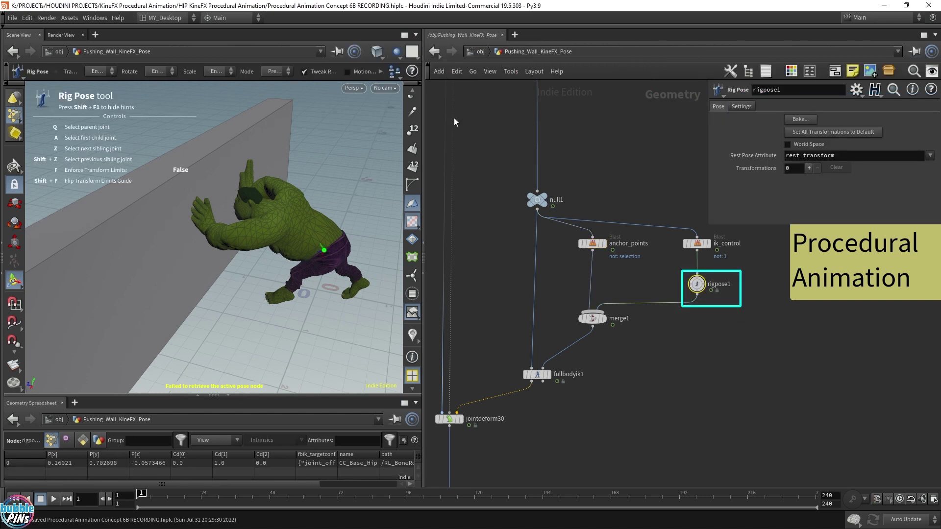
click(322, 253)
mouse_move(322, 260)
alt+mouse_down()
mouse_move(316, 294)
mouse_move(283, 280)
mouse_move(350, 297)
mouse_move(274, 262)
mouse_move(328, 265)
mouse_move(286, 255)
mouse_move(300, 275)
mouse_move(309, 268)
alt+mouse_up()
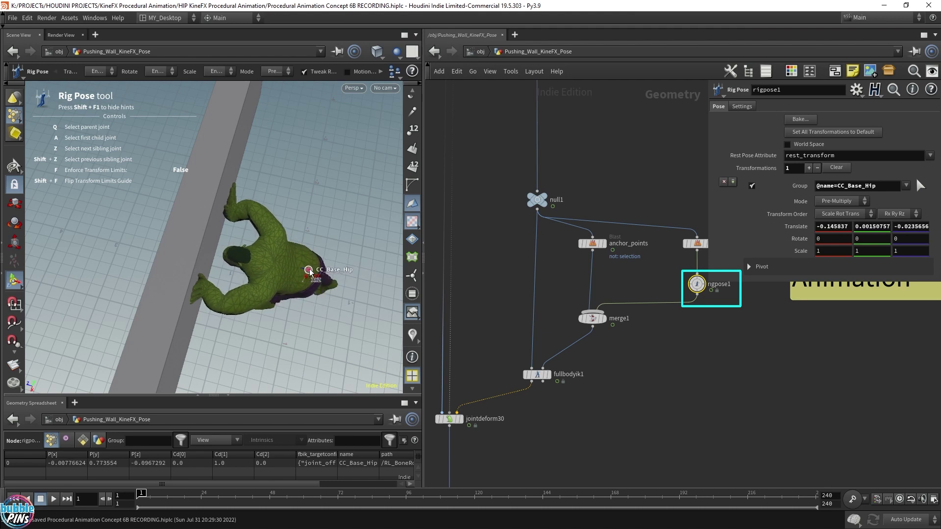
alt+drag(329, 224, 254, 243)
mouse_move(176, 264)
mouse_down()
mouse_move(158, 249)
mouse_move(152, 256)
mouse_move(182, 251)
mouse_up()
alt+drag(182, 252, 280, 240)
mouse_move(261, 273)
mouse_down()
mouse_move(219, 279)
mouse_move(249, 287)
mouse_up()
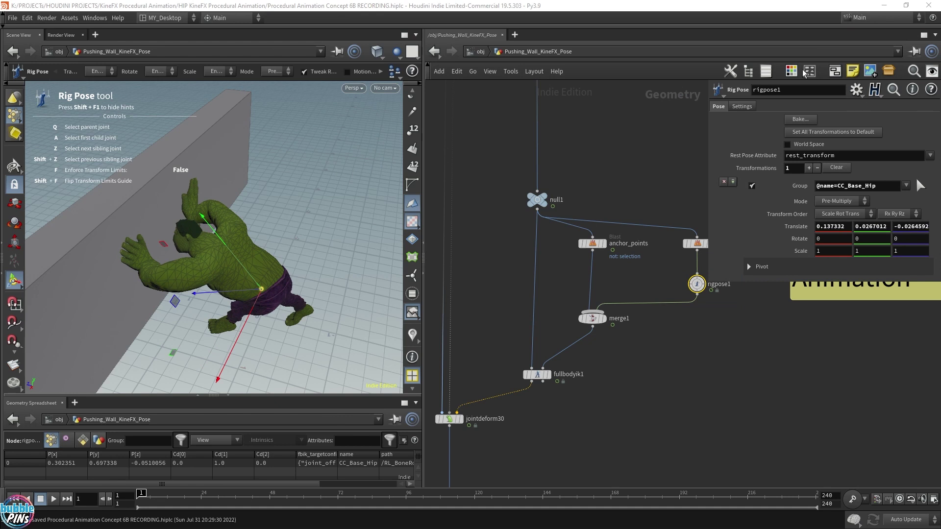
click(838, 168)
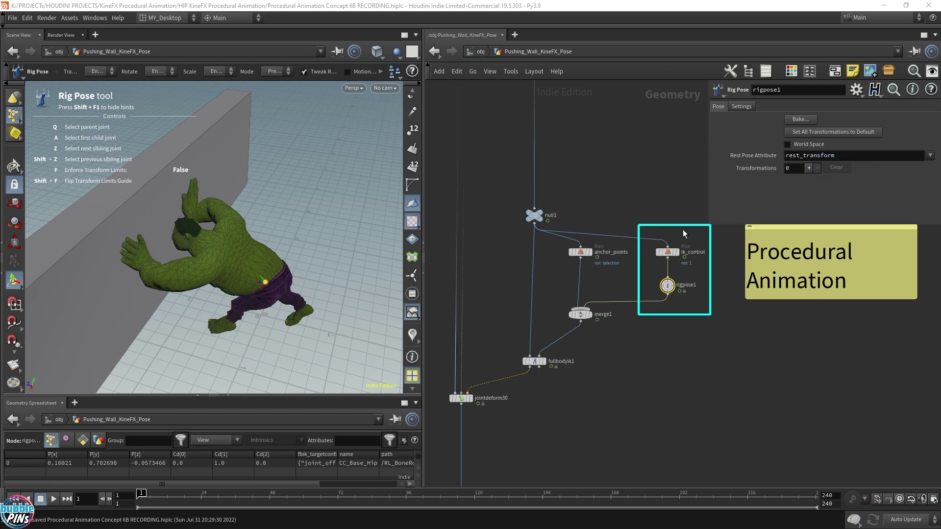
- Reopen the point selection for ik_control's group and select both elbow joints on the skeleton
click(668, 252)
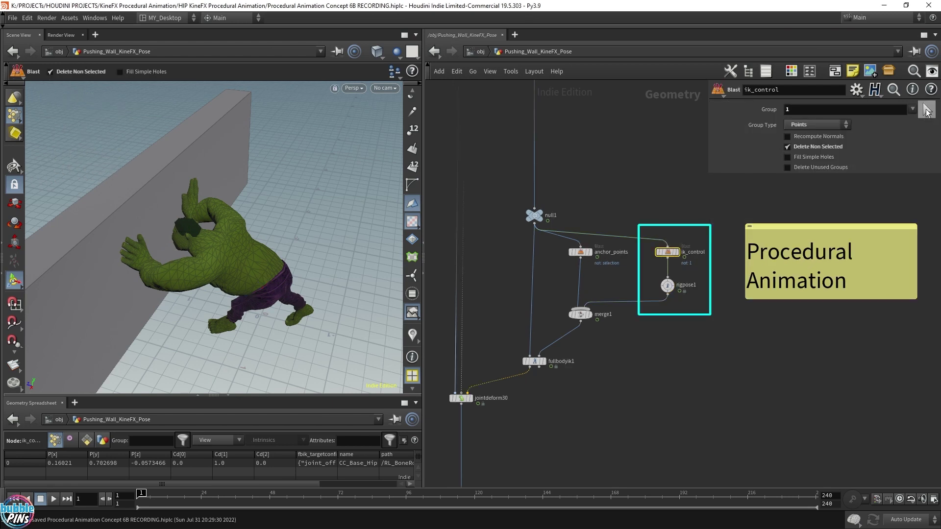
click(926, 110)
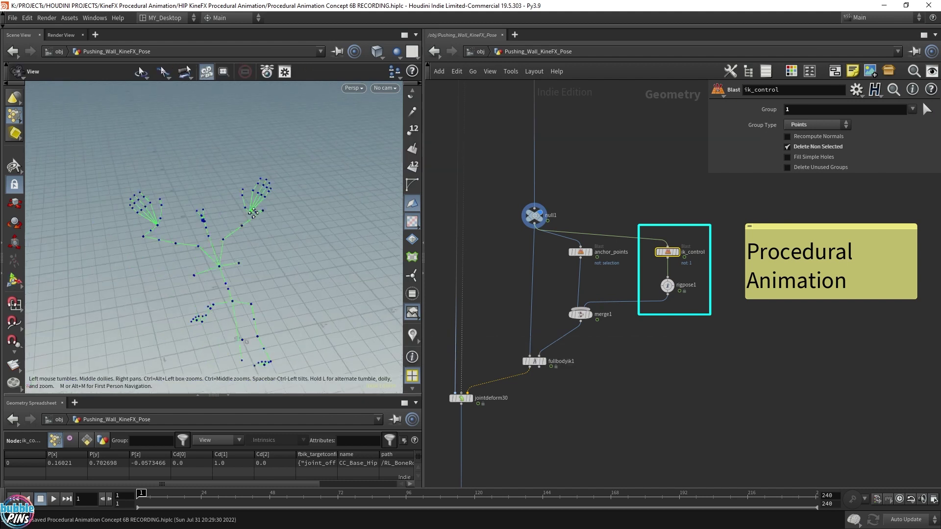
drag(253, 211, 228, 209)
key(Return)
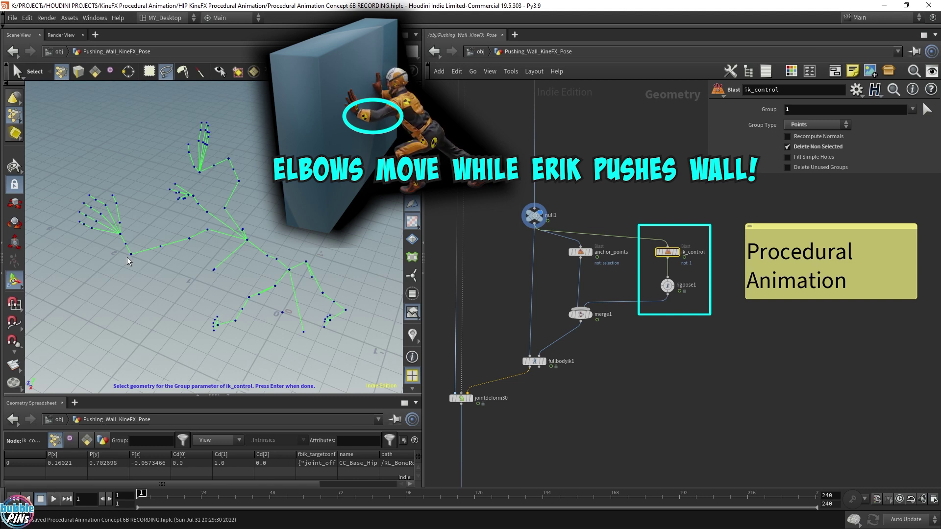
mouse_move(122, 273)
mouse_down()
mouse_move(126, 256)
mouse_move(126, 277)
mouse_up()
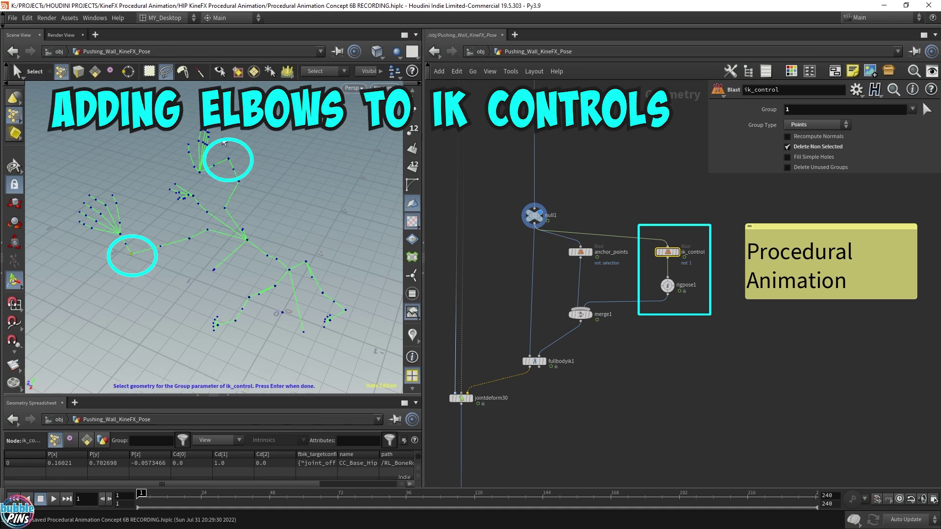
shift+click(228, 158)
key(d)
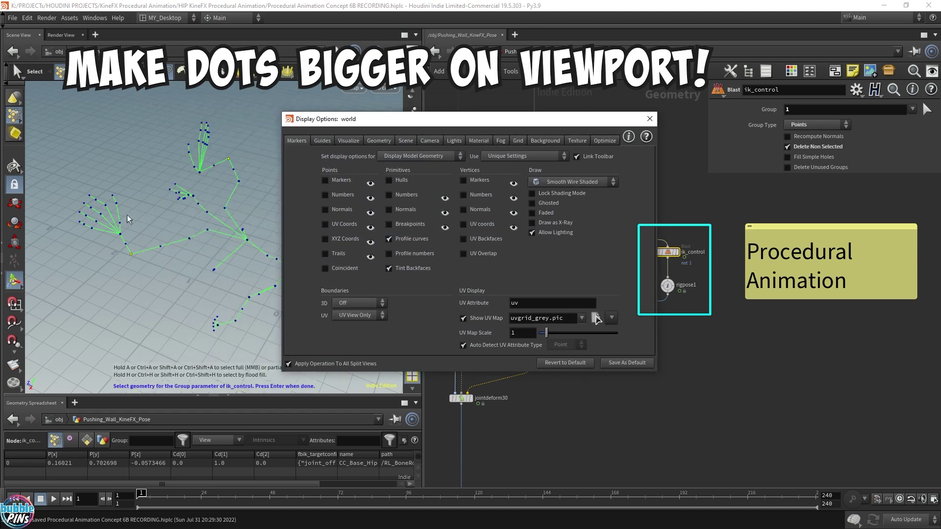
click(314, 140)
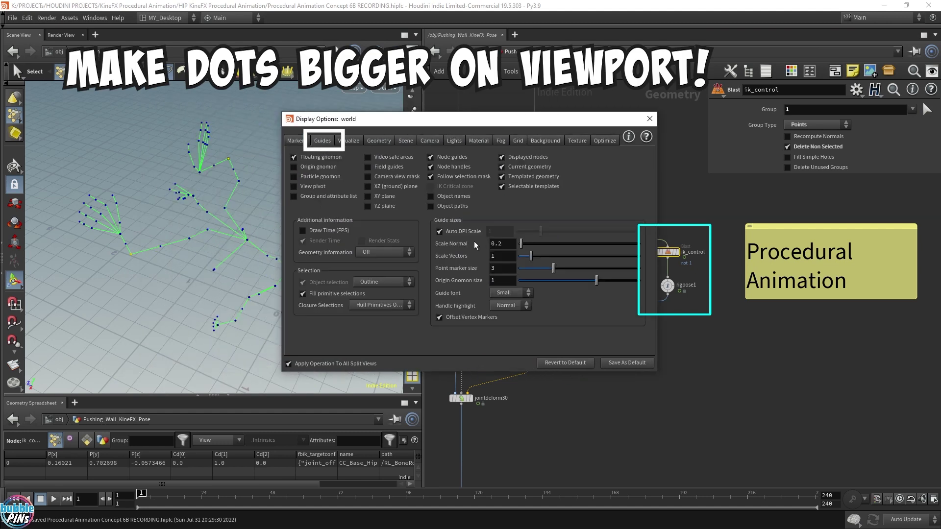
double_click(498, 269)
text(7)
key(Return)
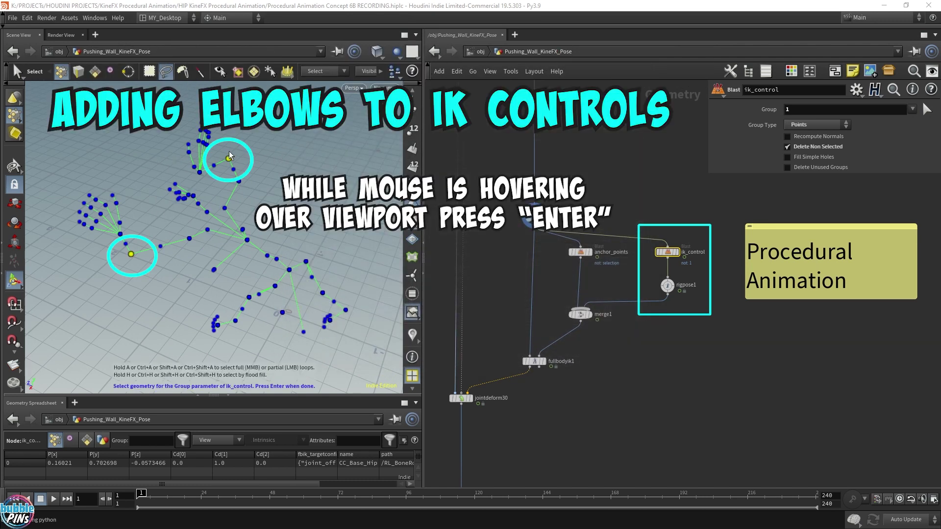
key(Return)
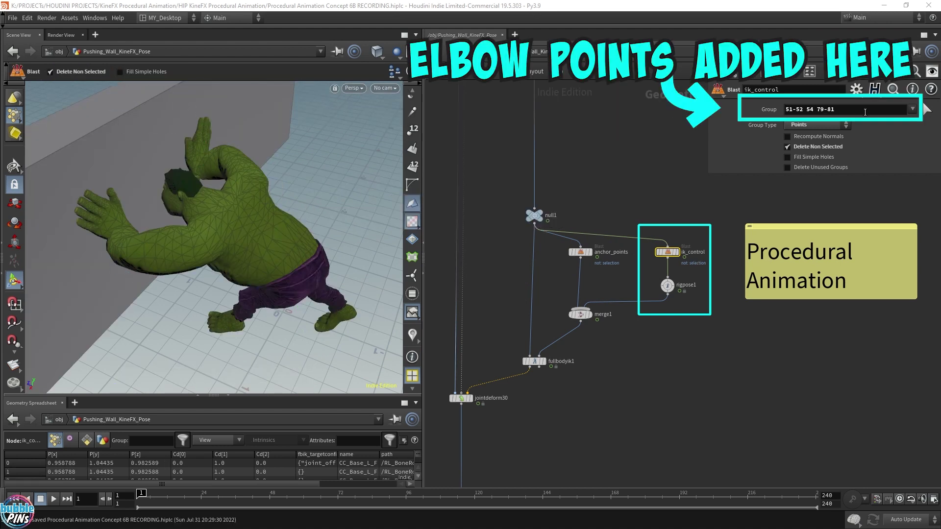
drag(865, 112, 778, 117)
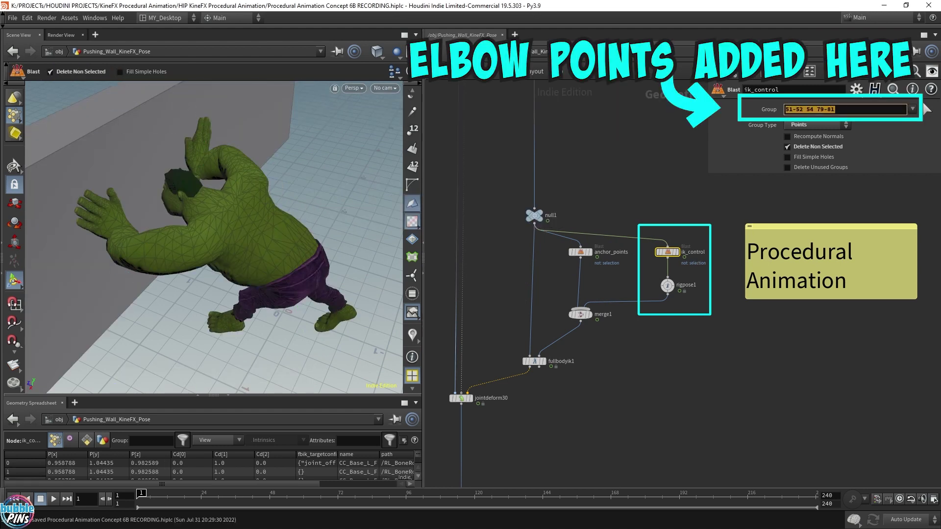
- Pick the elbow joints CC_Base_L_Forearm and CC_Base_R_Forearm as transformations in rigpose1
drag(700, 316, 686, 304)
click(666, 284)
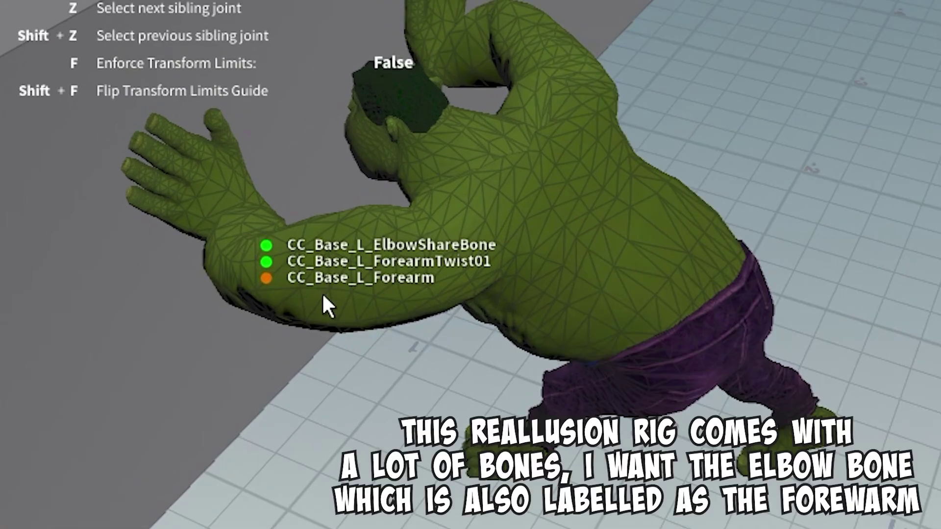
click(323, 297)
click(273, 284)
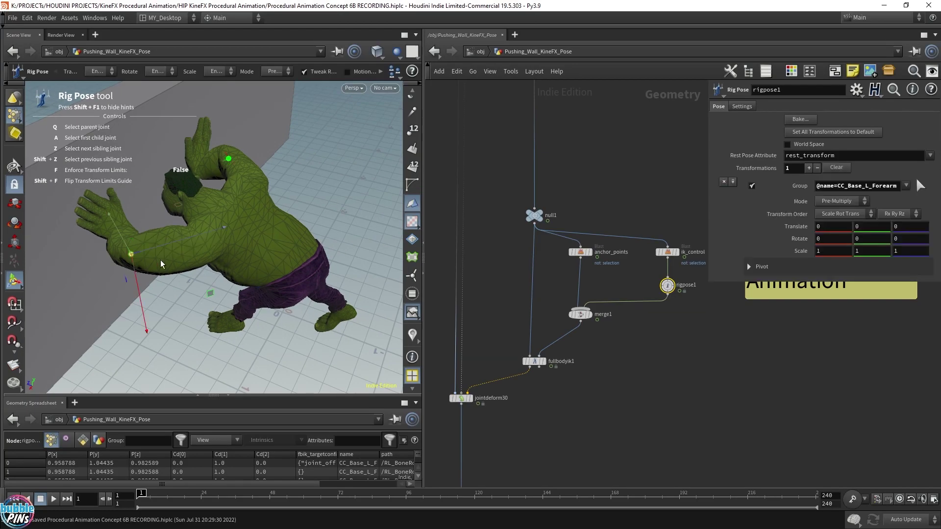
mouse_move(228, 162)
click(229, 158)
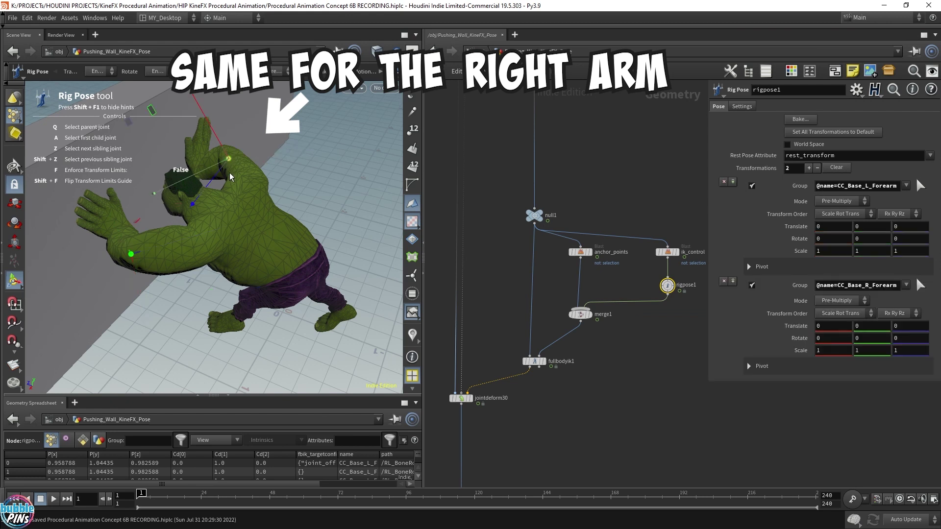
- Test the left elbow by translating CC_Base_L_Forearm to about -0.155 in Y
click(131, 255)
alt+drag(203, 237, 214, 267)
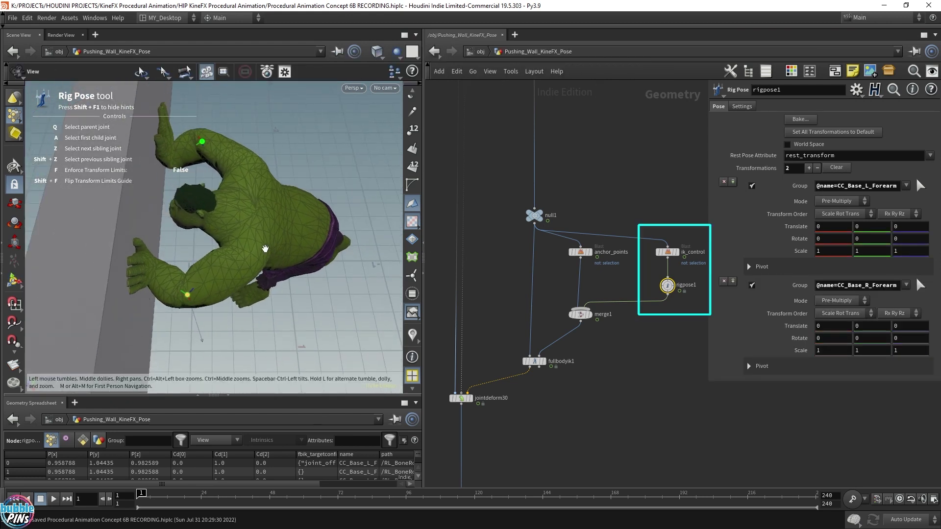
key(space)
drag(162, 272, 179, 304)
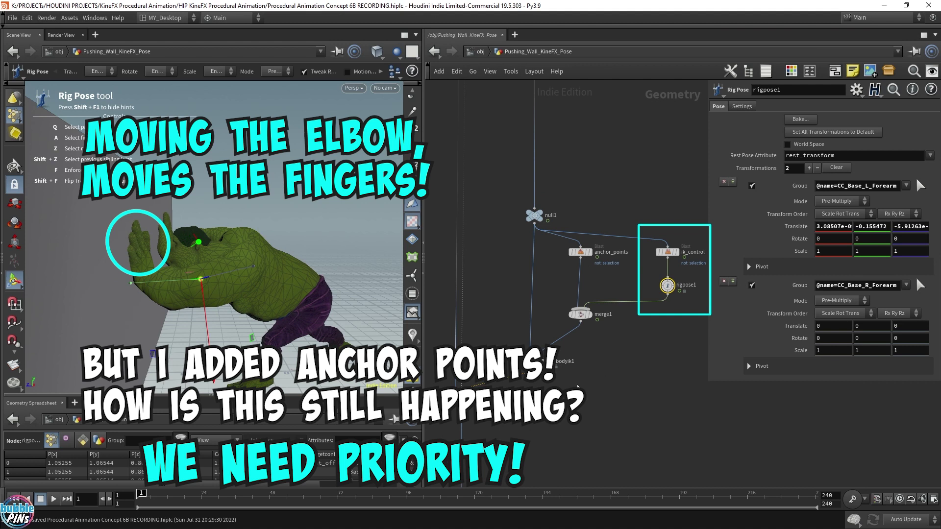
drag(137, 283, 154, 297)
- Add one joint configuration to fullbodyik1 and display its skeleton in the viewport
click(534, 361)
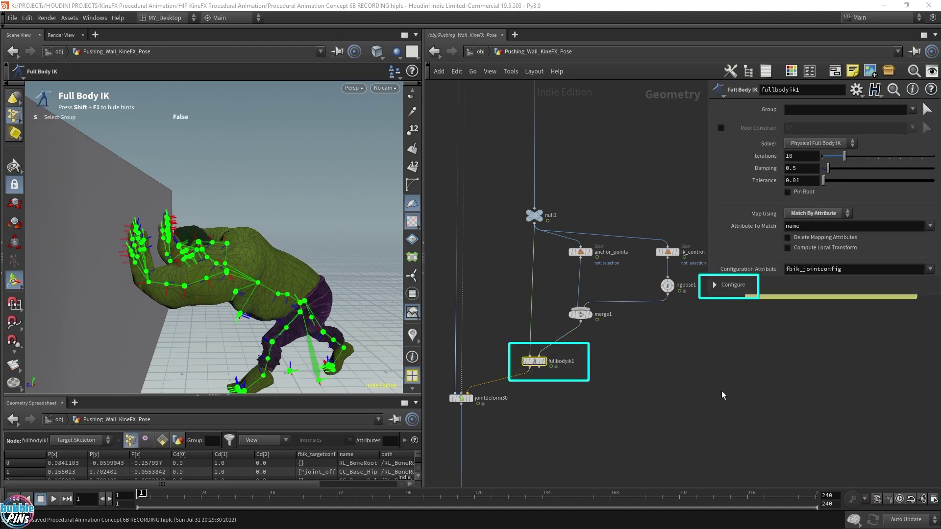
click(713, 284)
click(809, 338)
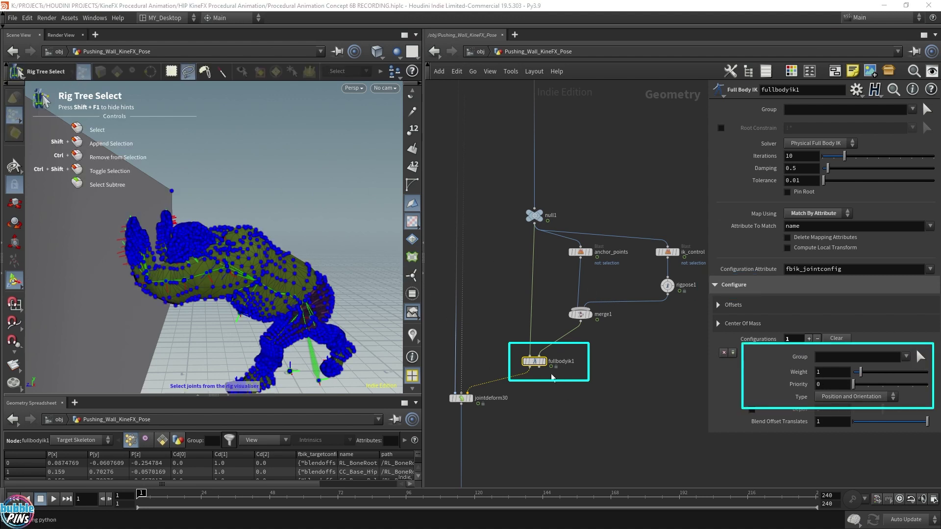
alt+drag(314, 196, 230, 196)
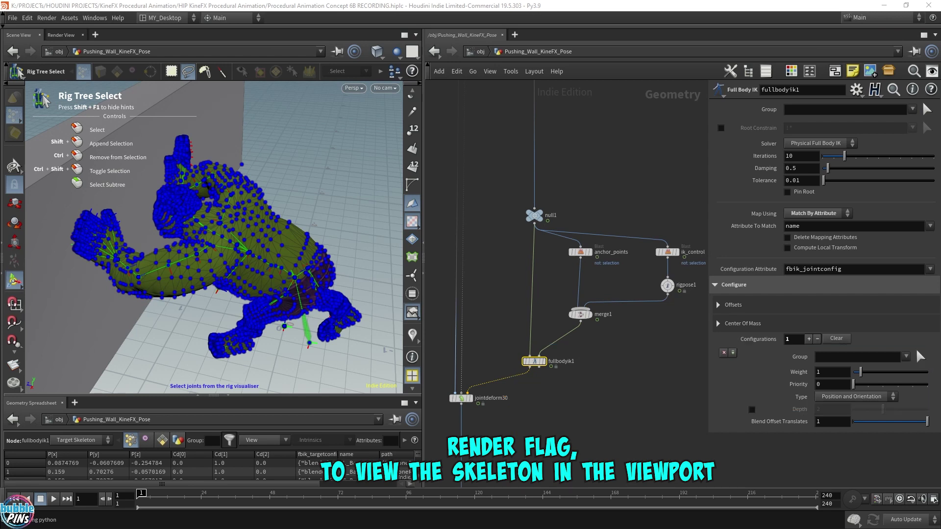
click(546, 367)
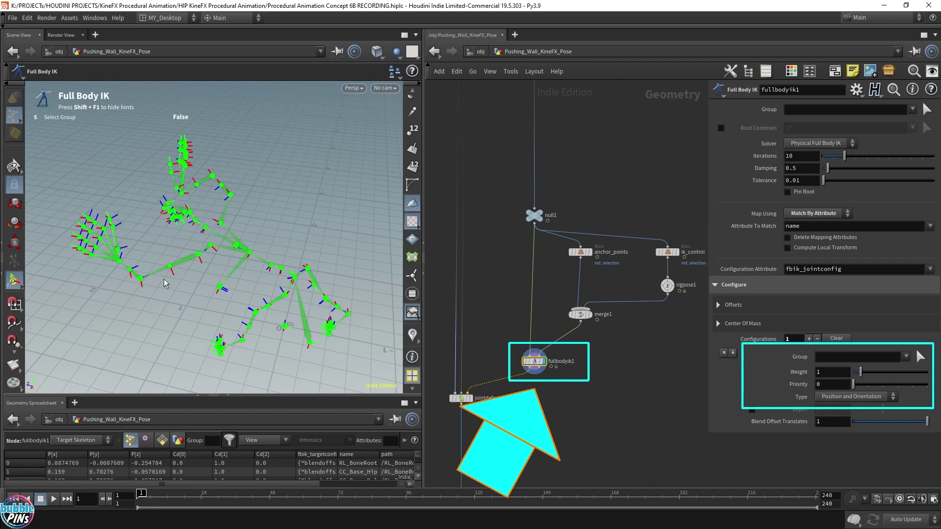
- Assign the hand, finger and foot joints of both sides to the group of fullbodyik1's configuration
click(920, 356)
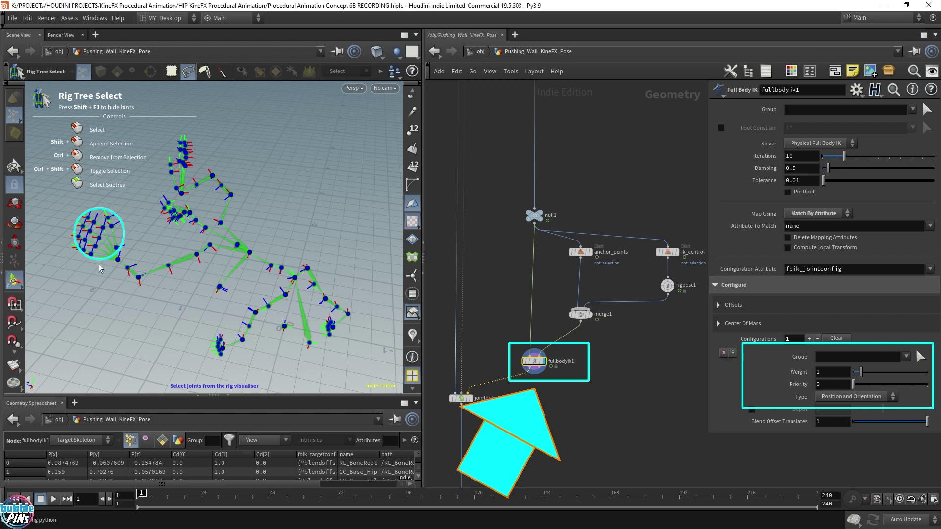
mouse_move(76, 199)
mouse_down()
mouse_move(113, 197)
mouse_move(138, 237)
mouse_move(95, 274)
mouse_move(56, 218)
mouse_up()
mouse_move(275, 159)
alt+mouse_down()
mouse_move(249, 143)
mouse_move(302, 143)
mouse_move(281, 182)
mouse_move(257, 179)
mouse_move(251, 160)
alt+mouse_up()
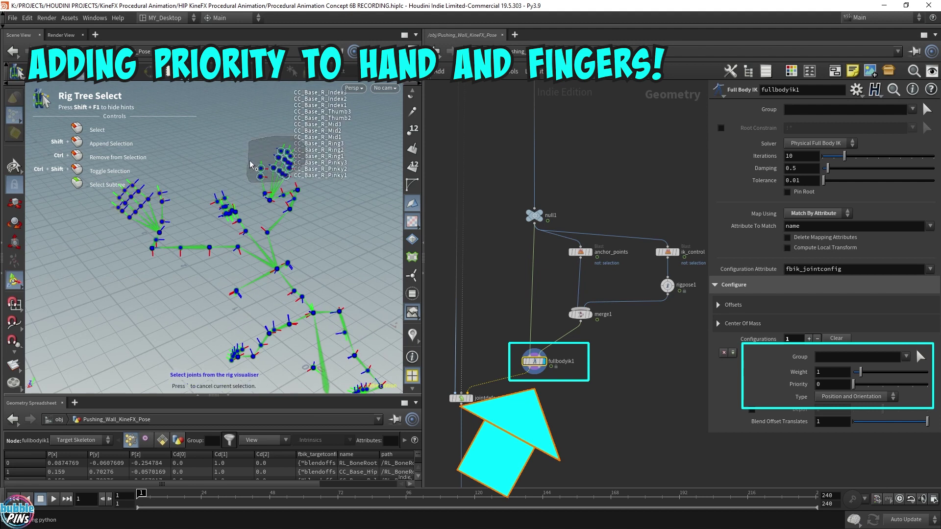
alt+drag(320, 161, 323, 176)
mouse_move(252, 156)
shift+mouse_down()
mouse_move(259, 177)
mouse_move(235, 163)
shift+mouse_up()
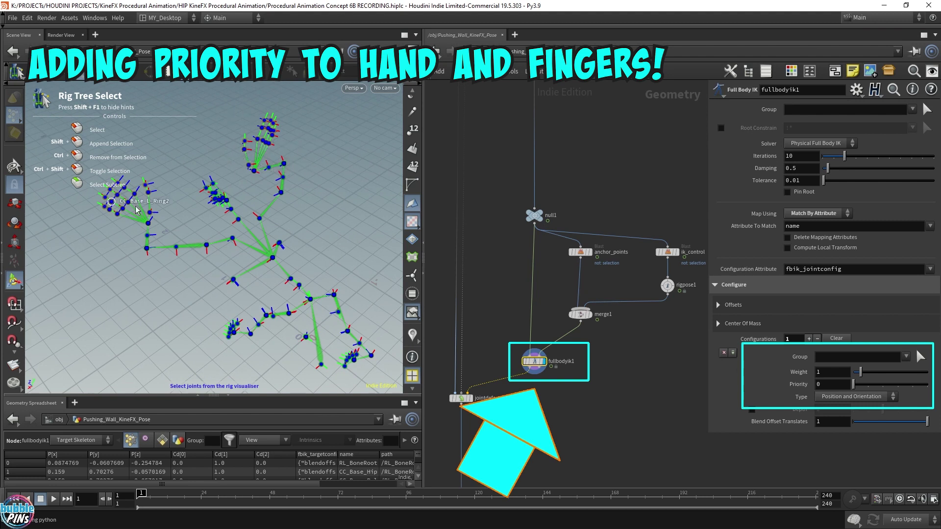
alt+drag(274, 259, 311, 201)
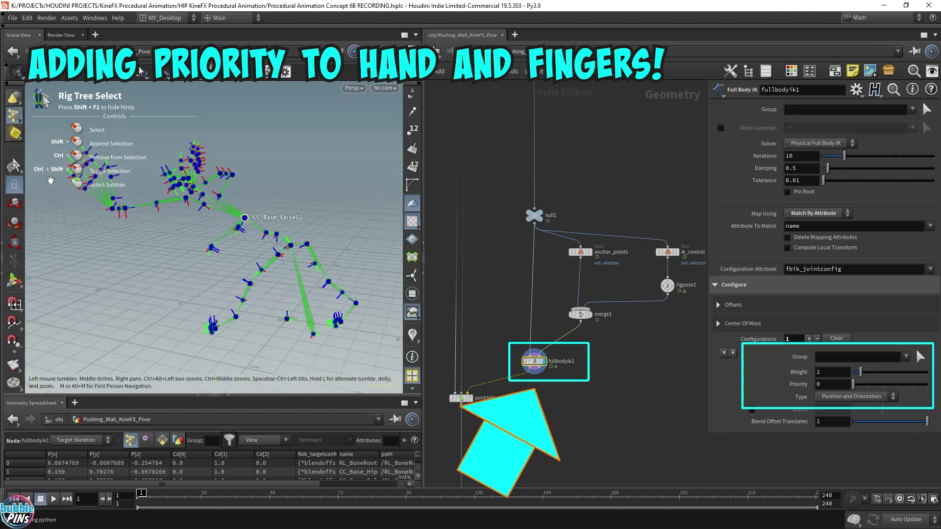
alt+drag(250, 334, 266, 308)
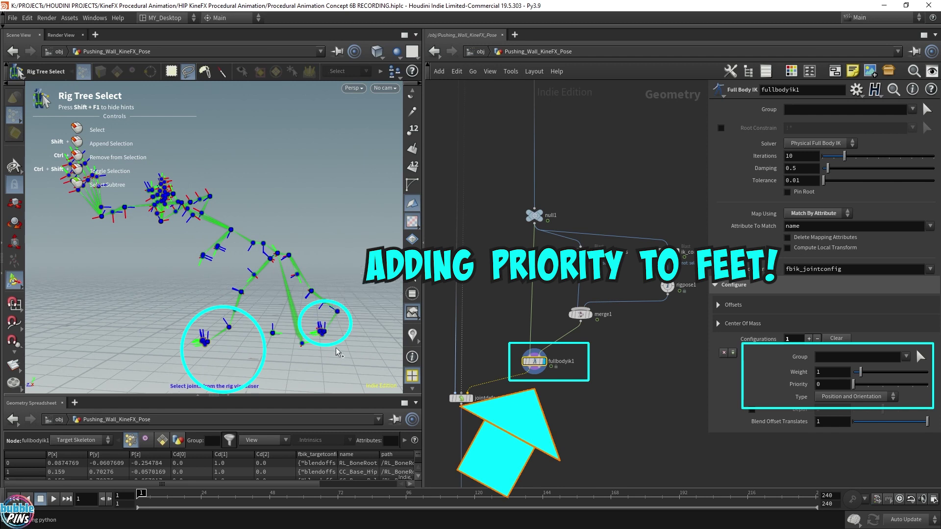
key(Return)
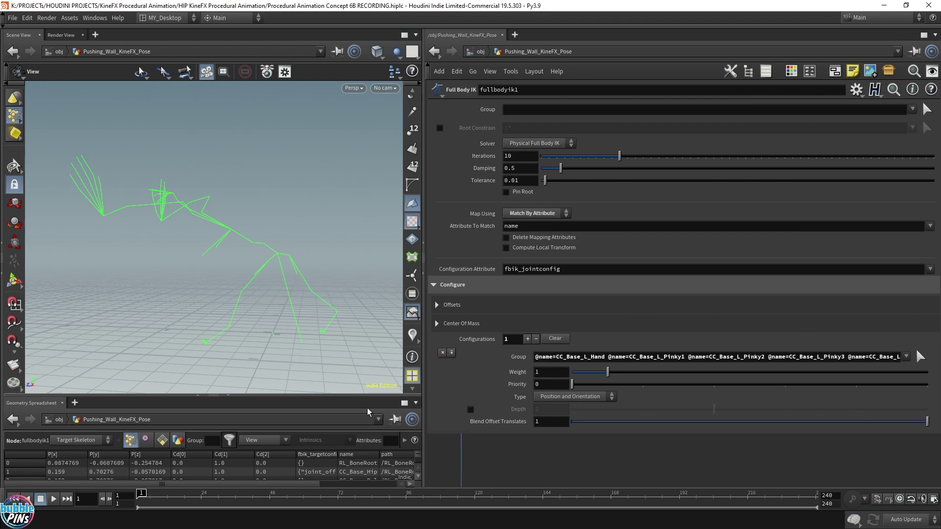
drag(599, 357, 905, 358)
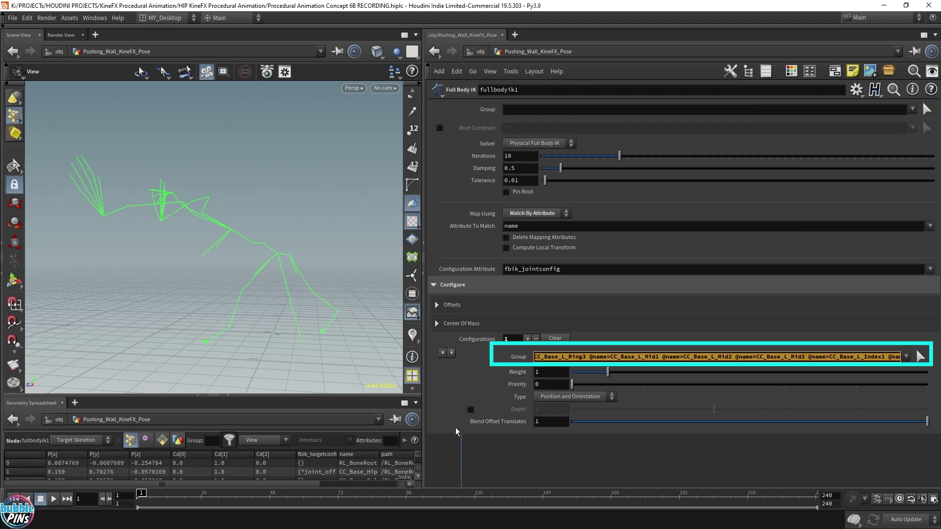
drag(428, 437, 720, 426)
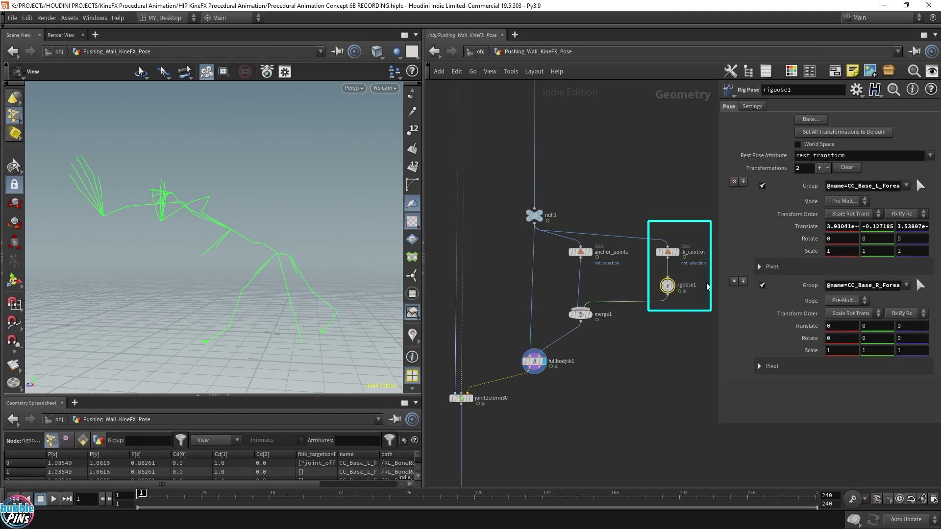
- Restore the viewport display from the fullbodyik1 skeleton to the deformed character and frame the left arm
drag(293, 227, 297, 274)
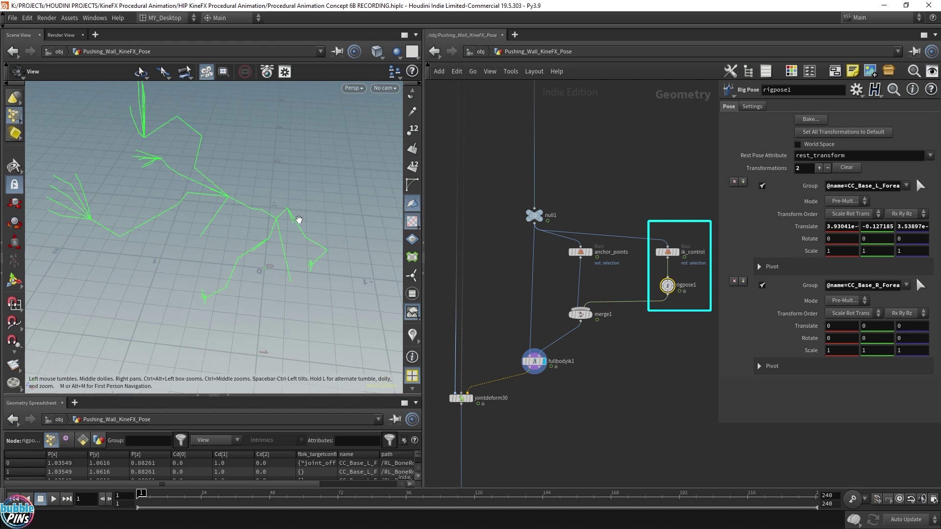
key(Return)
scroll(593, 417, down, 3)
scroll(593, 417, down, 1)
middle_drag(593, 417, 565, 422)
scroll(541, 361, up, 5)
click(536, 361)
middle_drag(594, 268, 542, 416)
scroll(524, 289, down, 1)
alt+right_drag(245, 221, 312, 257)
- Try translating CC_Base_L_Forearm to about -0.353 in Y and undo the move
drag(206, 288, 271, 299)
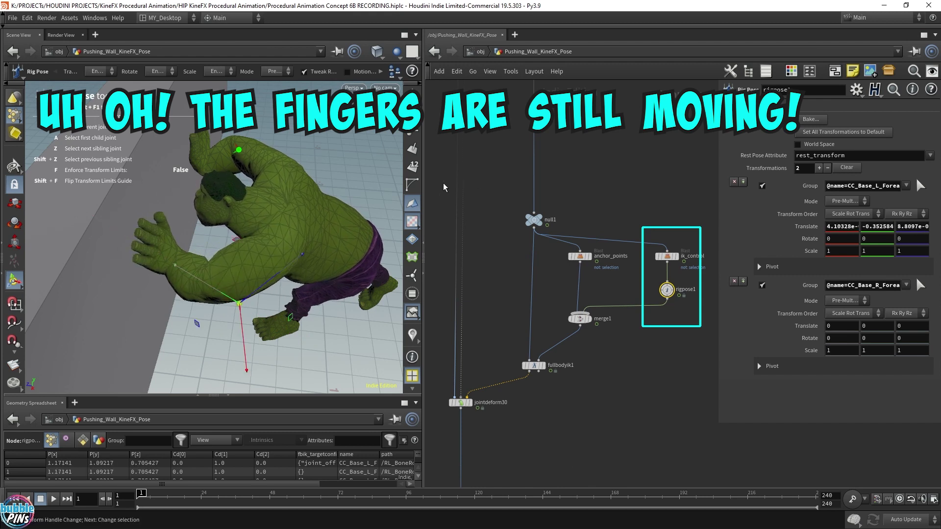
key(ctrl+z)
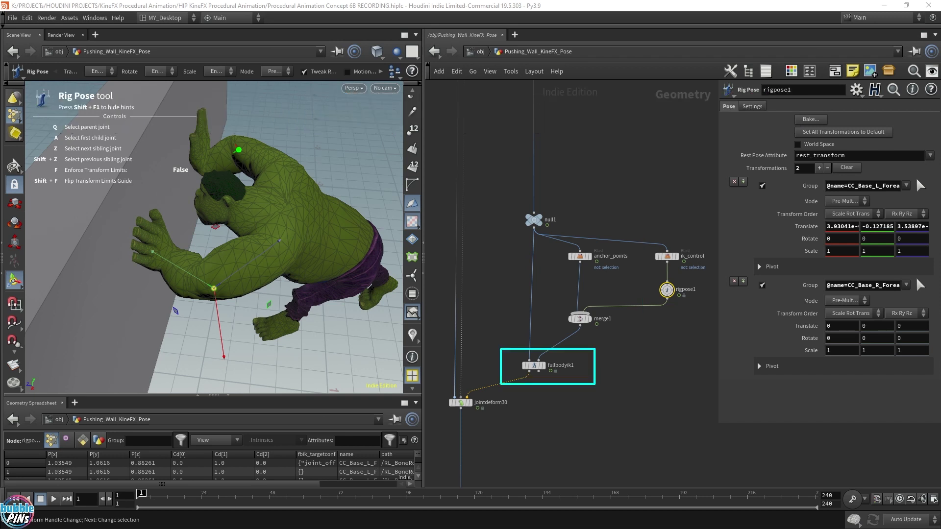
- Set the priority of fullbodyik1's hand, finger and foot configuration to 2
click(534, 365)
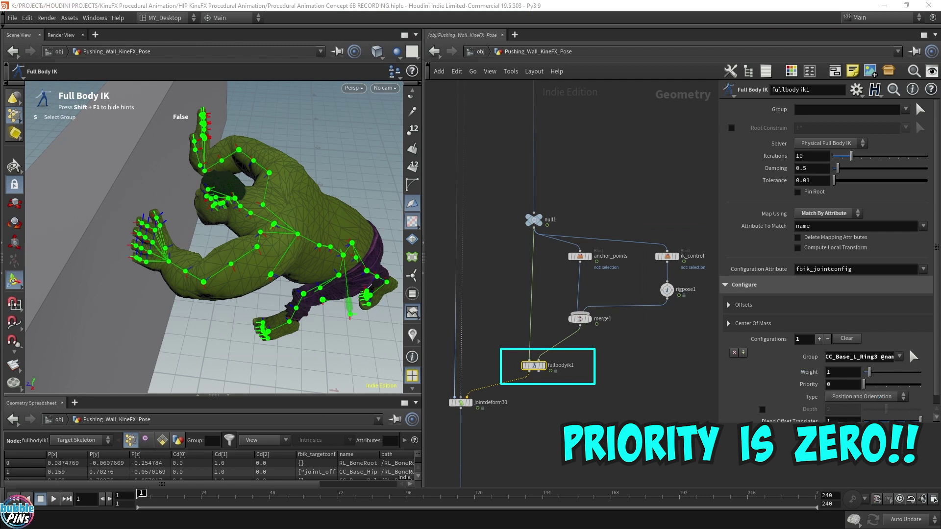
click(849, 387)
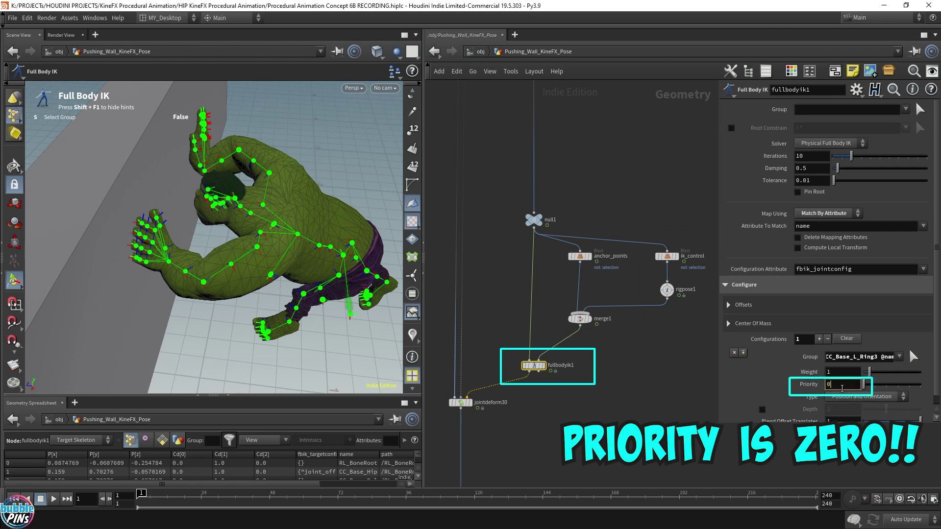
key(BackSpace)
text(1)
key(Return)
scroll(843, 388, up, 1)
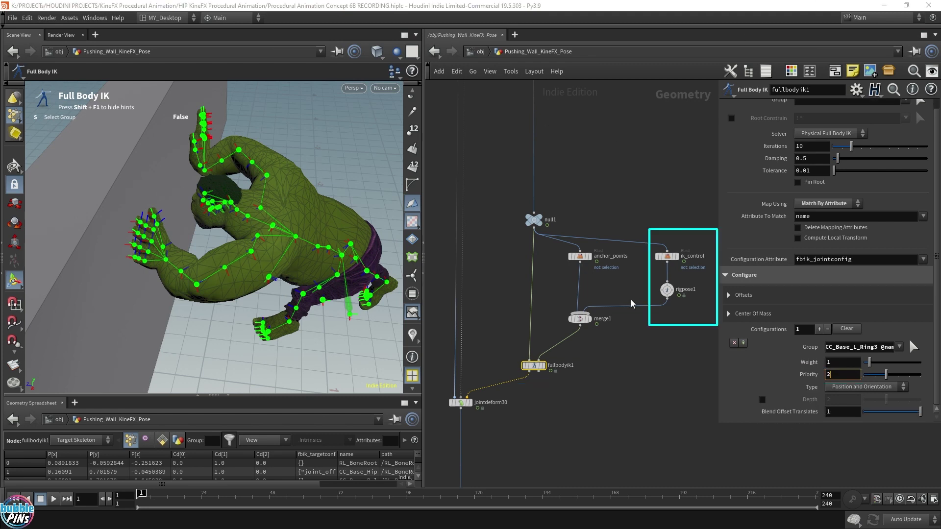
- Test the left elbow in rigpose1 with a Y translation of about 0.175 and reset CC_Base_L_Forearm's translation to default
click(666, 289)
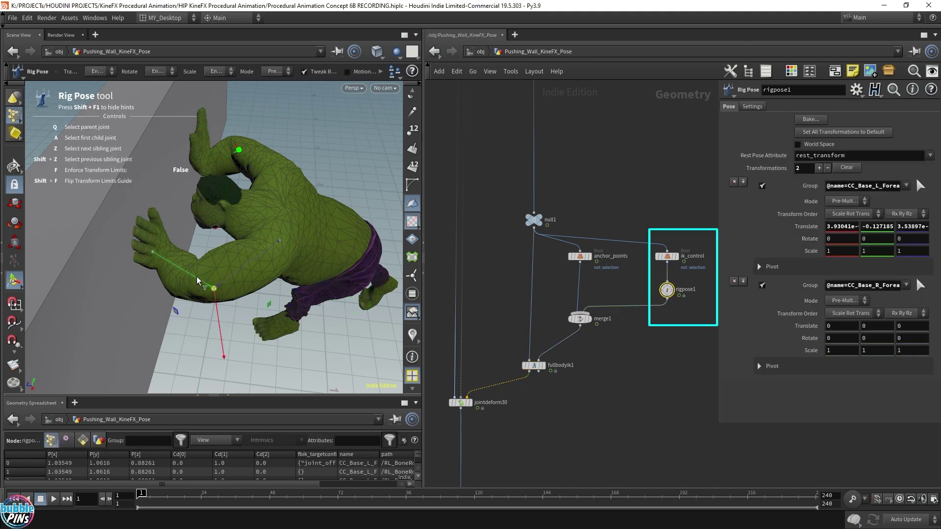
drag(188, 275, 232, 221)
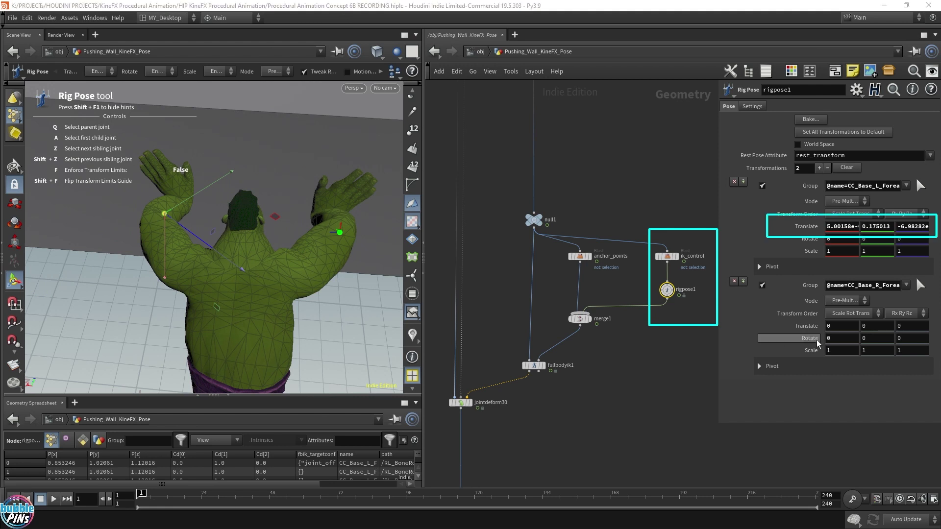
ctrl+middle_click(802, 228)
- Set CC_Base_L_Forearm's Y translation to the expression sin($F), play the animation and return to the first frame
click(887, 228)
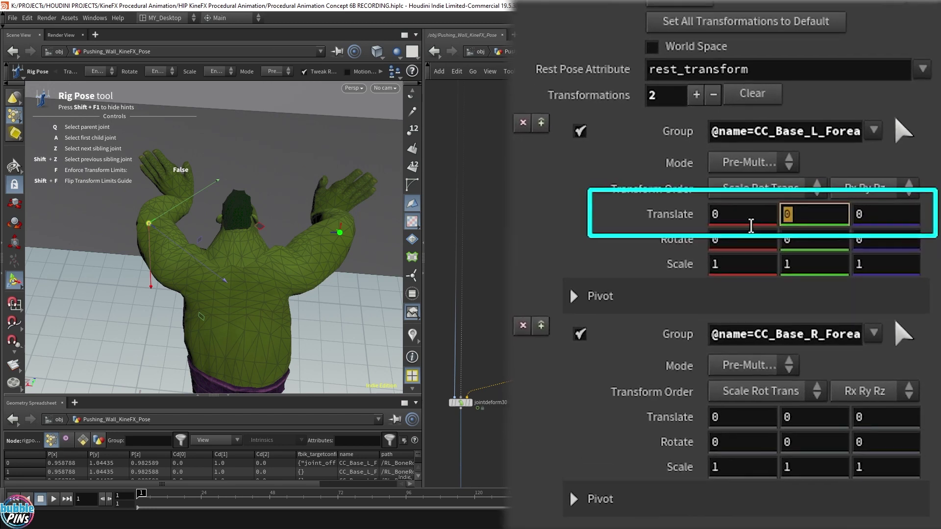
text(sin()
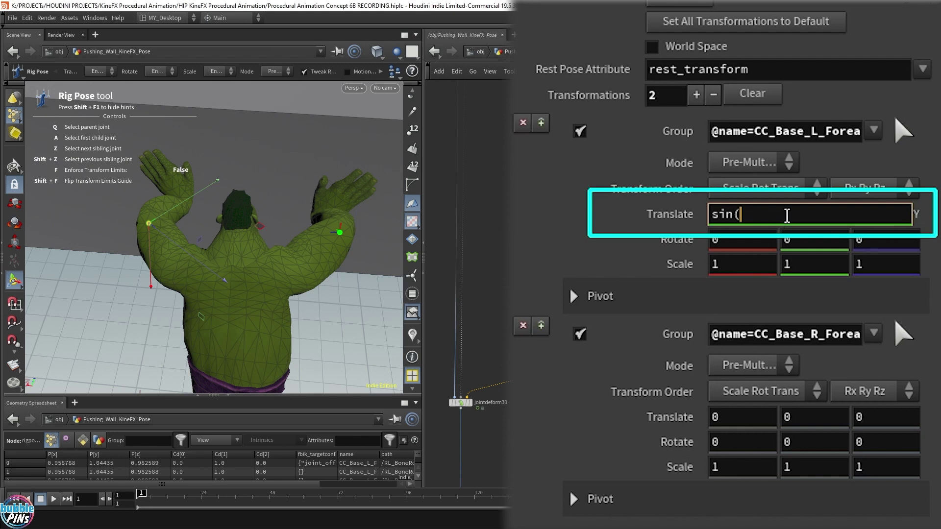
text($F))
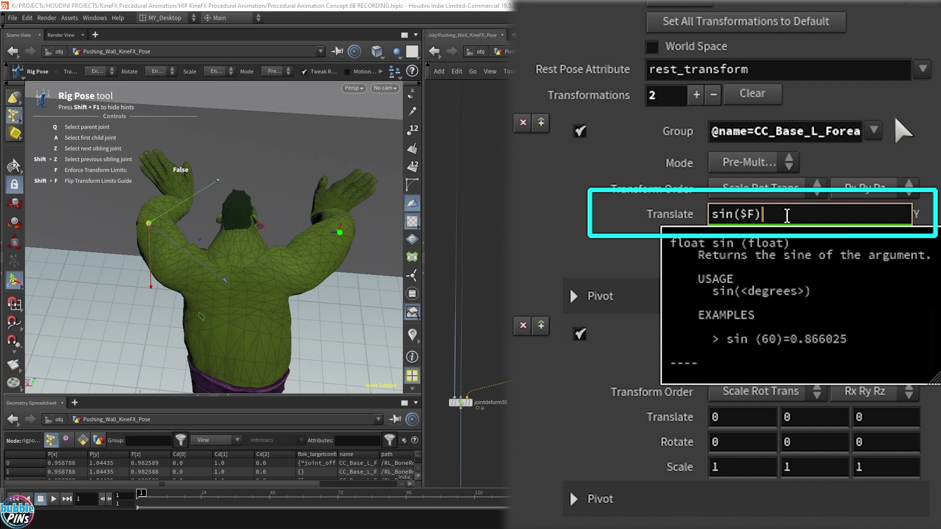
key(Return)
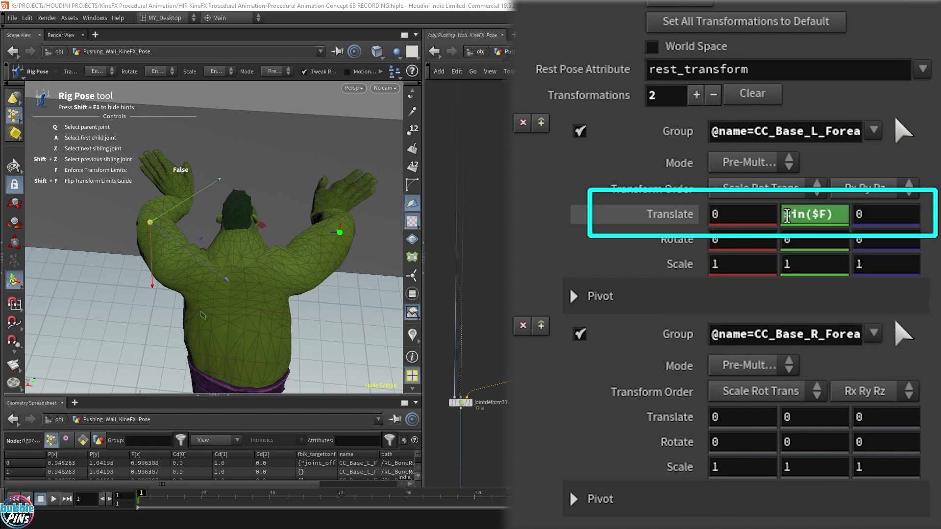
key(Up)
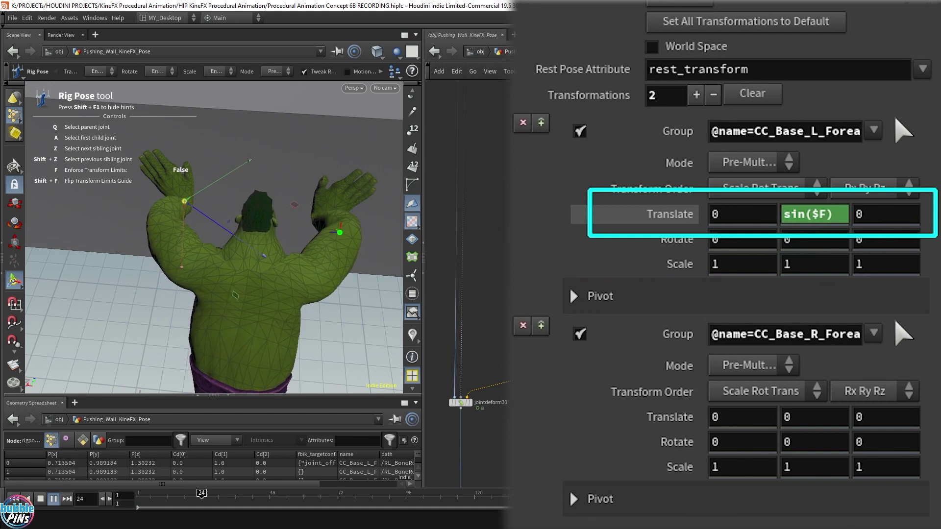
key(Up)
key(ctrl+Up)
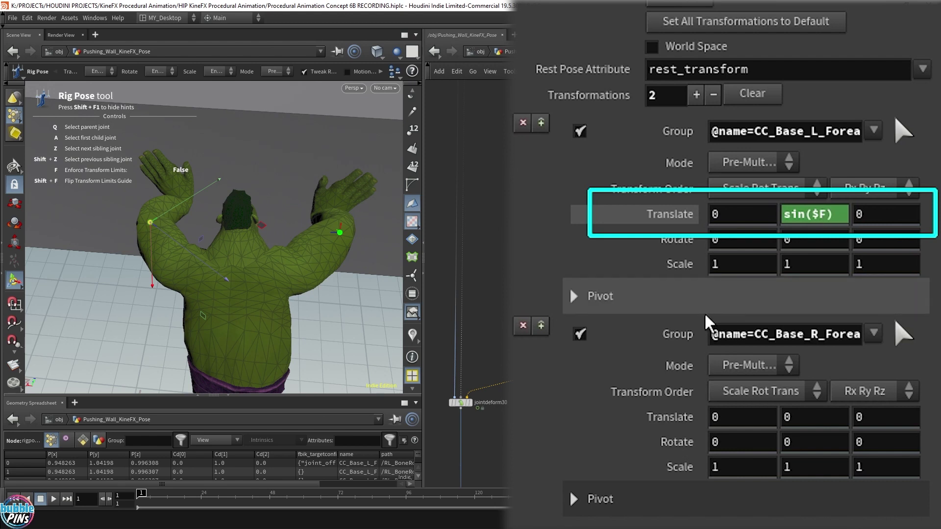
- Change CC_Base_L_Forearm's Y translation expression to sin($F*4), replay the animation and rewind it
click(808, 213)
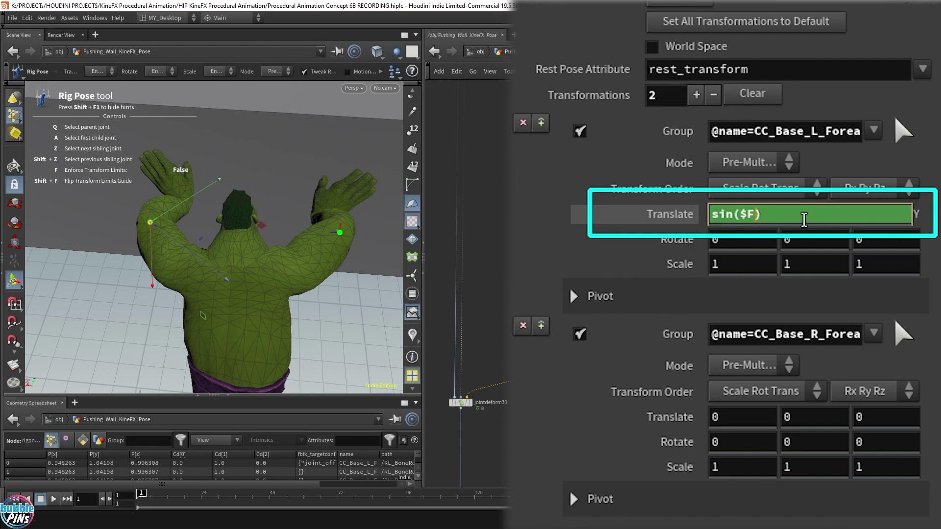
text(*2)
key(BackSpace)
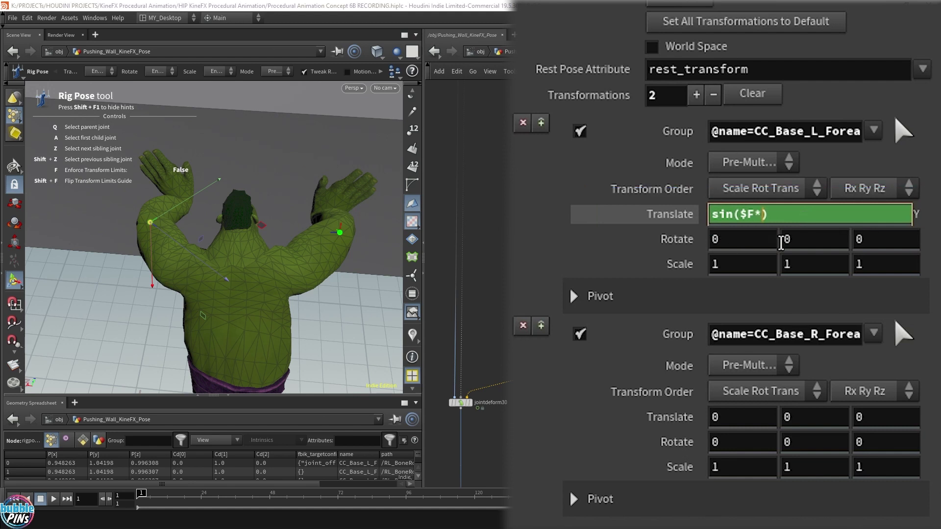
text(4)
key(Return)
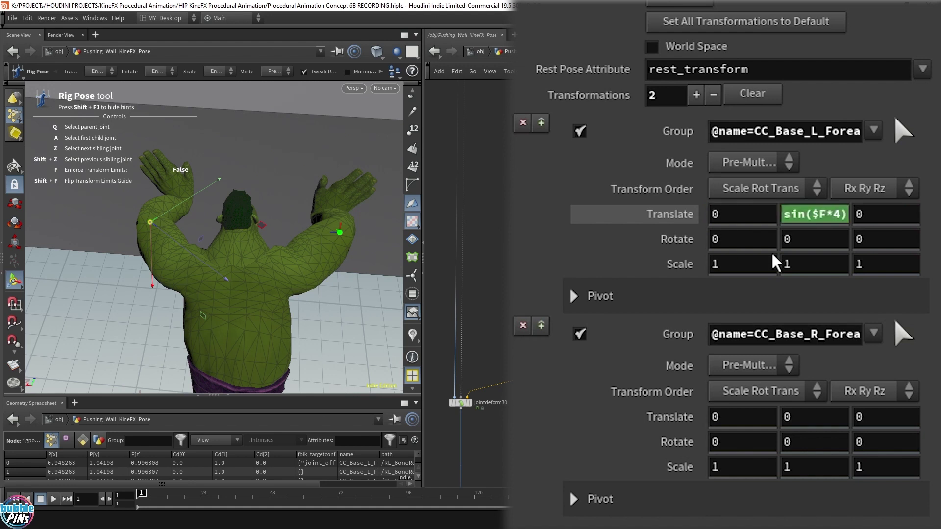
key(Up)
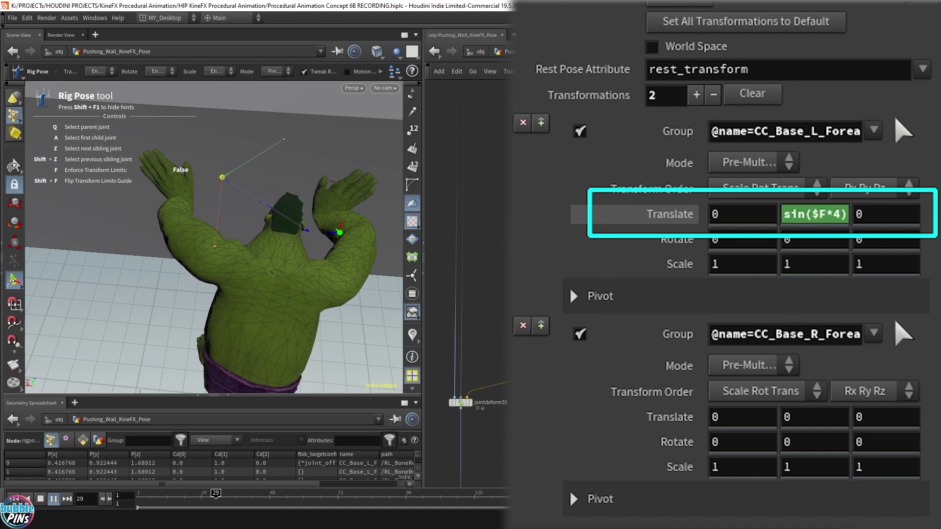
key(Up)
key(ctrl+Up)
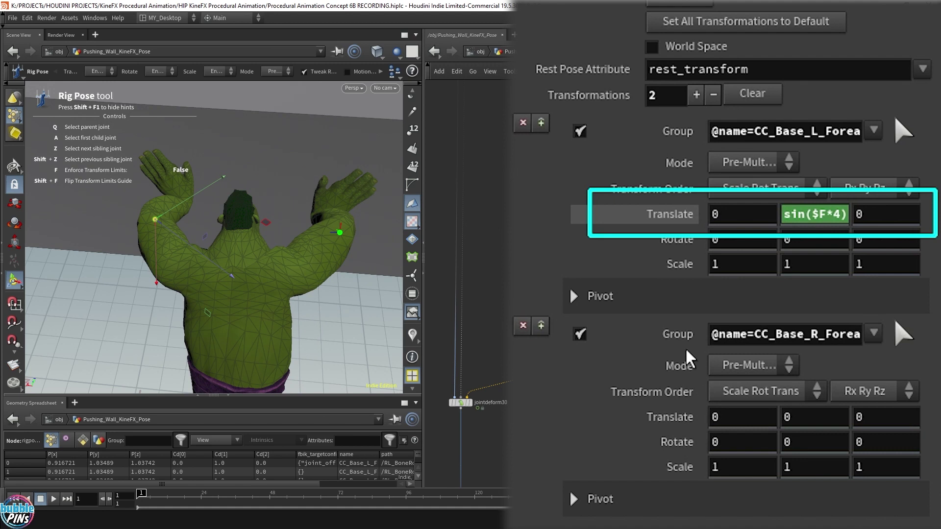
- Link CC_Base_R_Forearm's translation to CC_Base_L_Forearm's with relative references and check the motion at frame 54
right_click(671, 217)
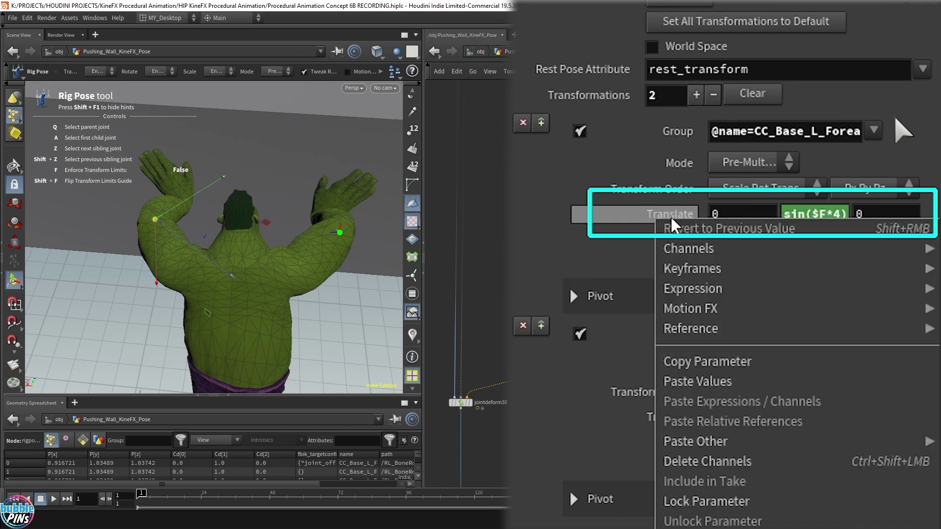
click(700, 362)
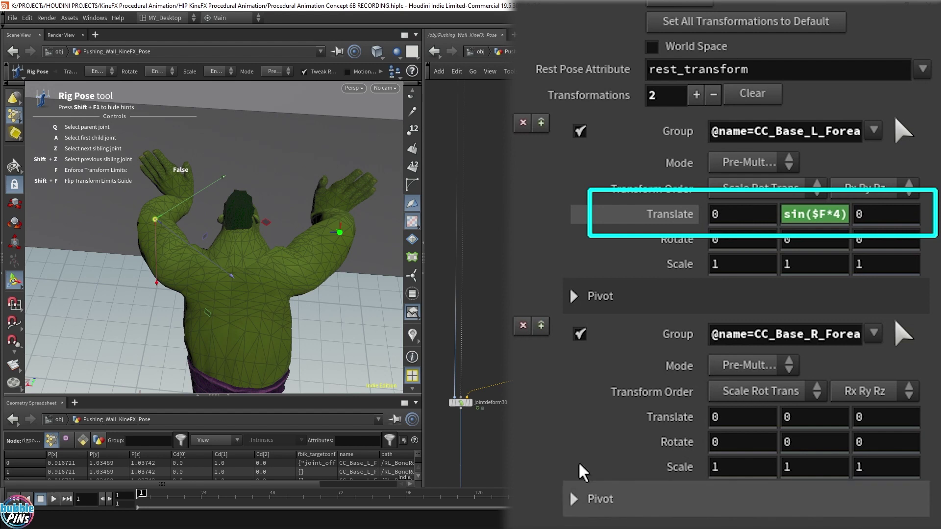
right_click(681, 417)
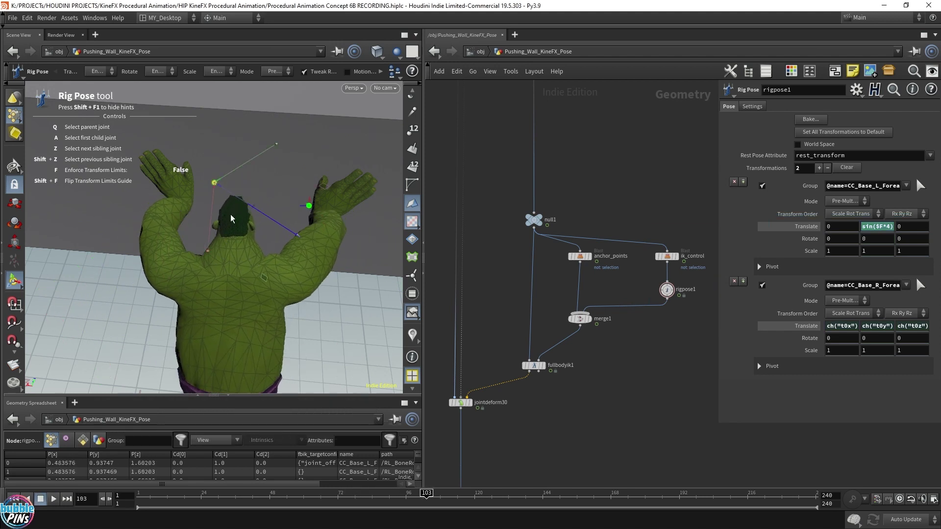
click(290, 505)
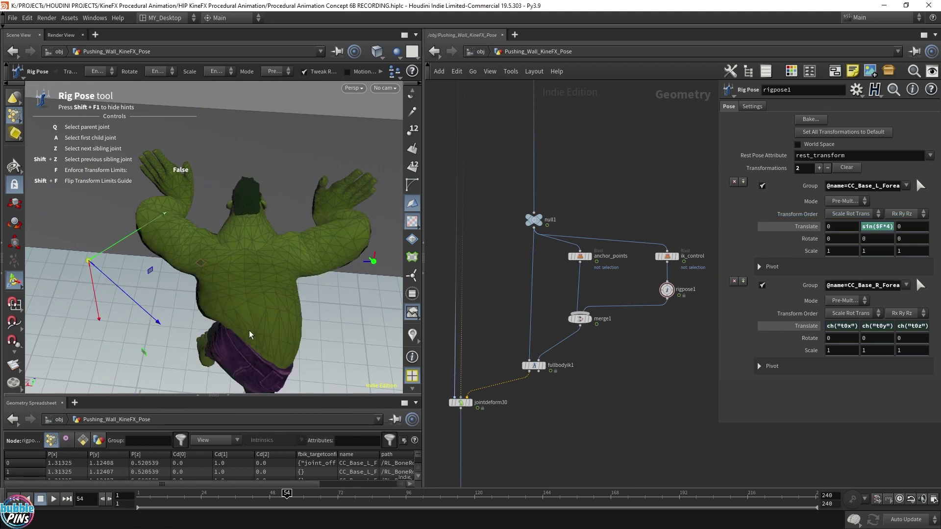
- Scale CC_Base_L_Forearm's Y translation expression to sin($F*4)*0.5, play the animation and return to the first frame
key(Escape)
drag(267, 272, 287, 293)
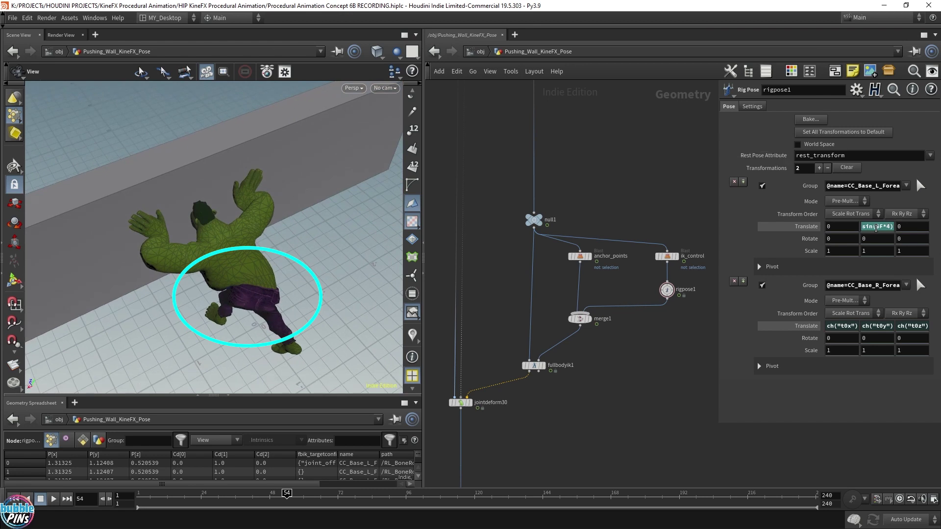
click(876, 228)
drag(871, 226, 813, 226)
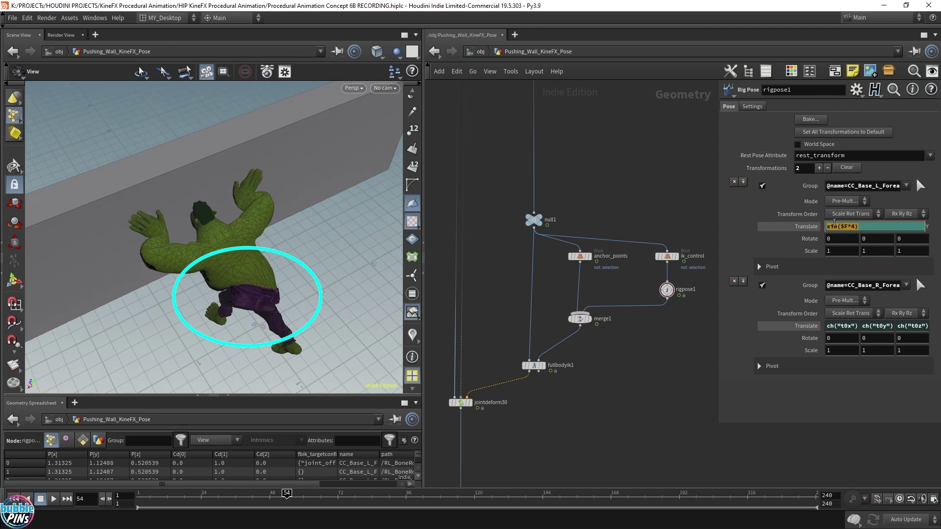
key(Return)
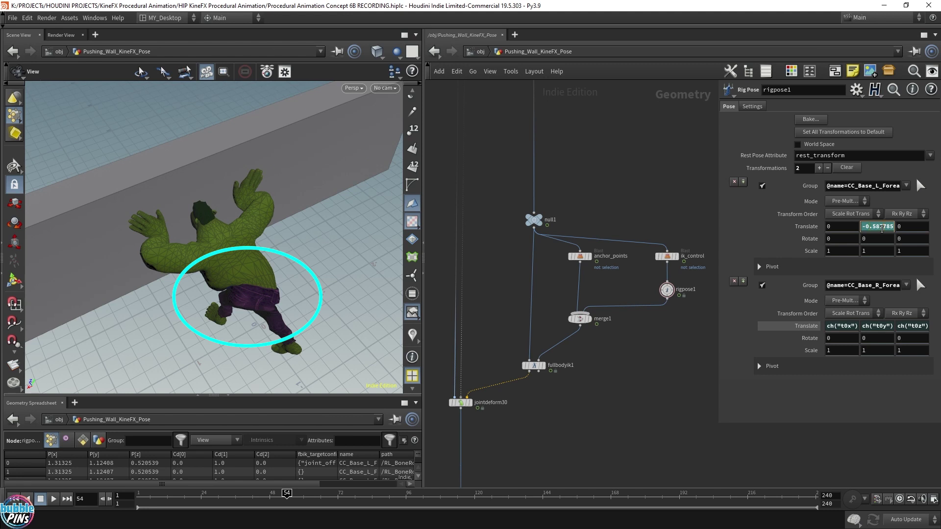
click(811, 229)
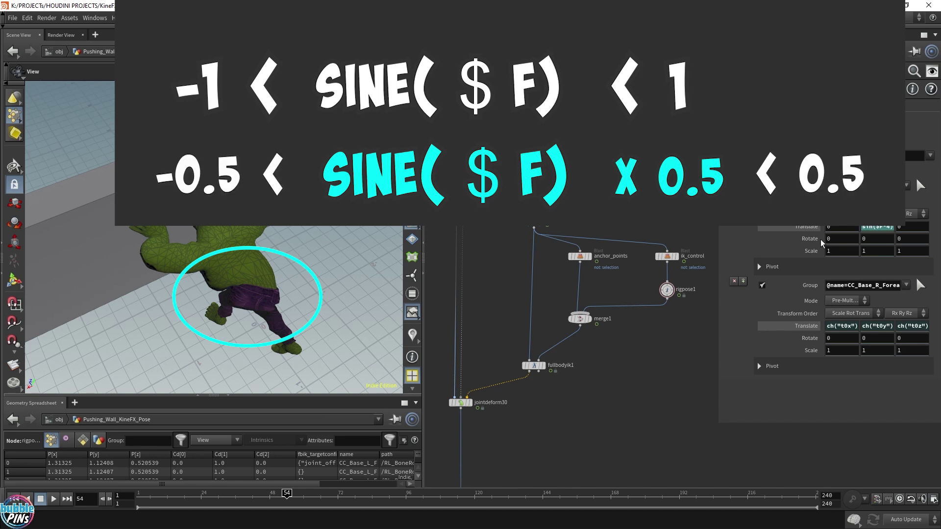
click(881, 227)
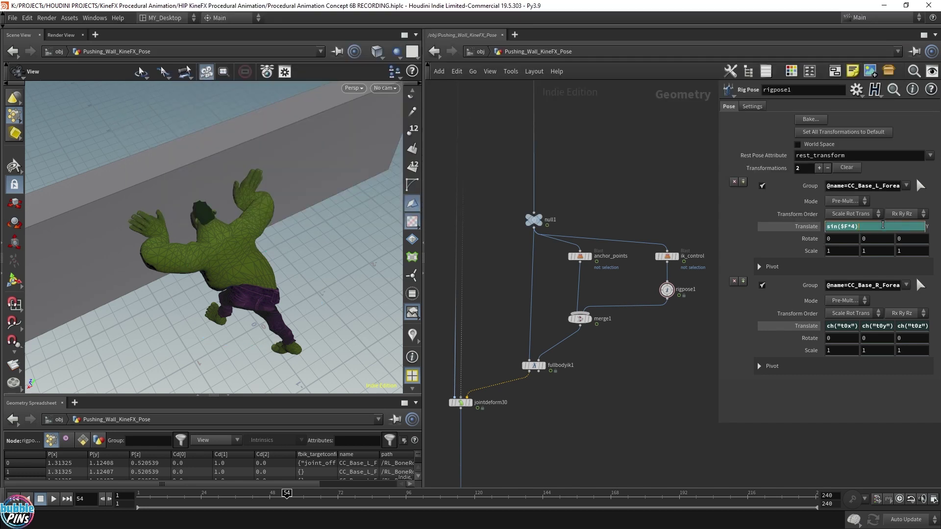
text(*0.5)
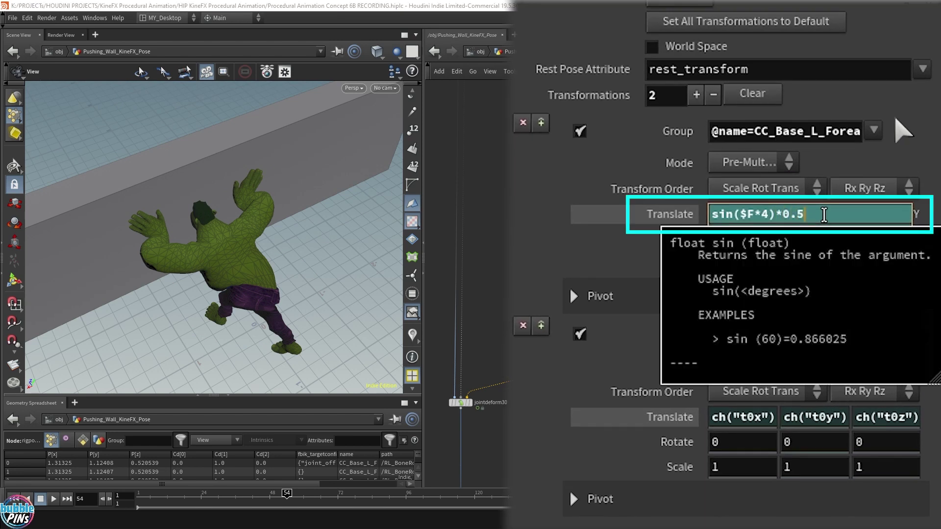
key(Return)
key(Up)
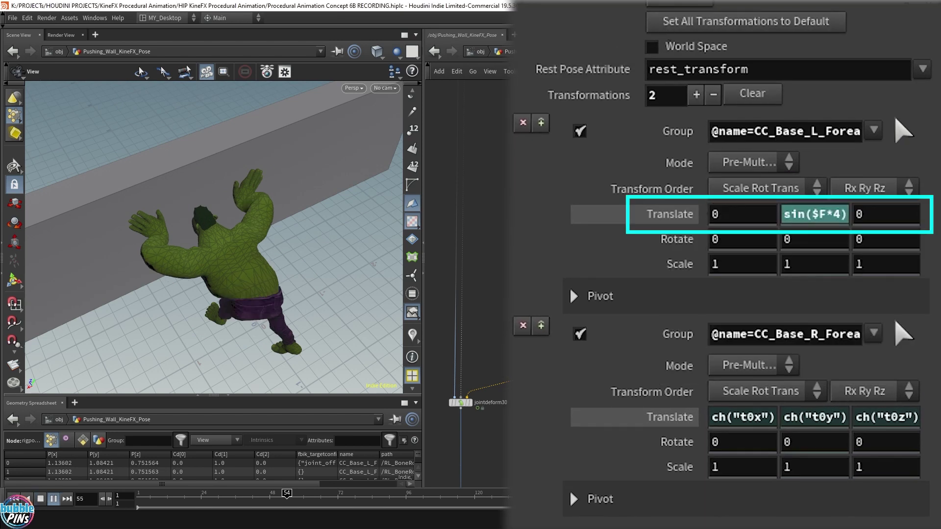
key(Up)
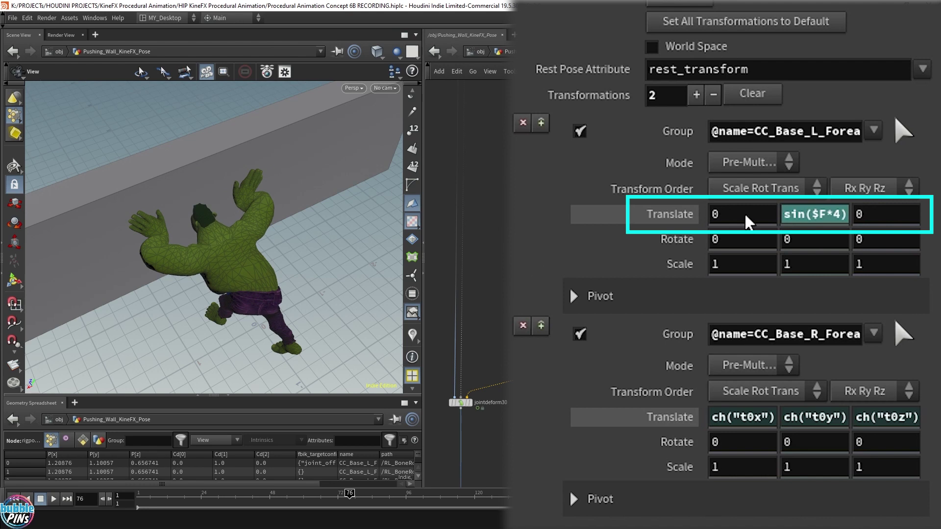
key(ctrl+Up)
- Change CC_Base_L_Forearm's Y translation expression to sin($F*8)*0.5, play the animation and stop at frame 77
click(837, 216)
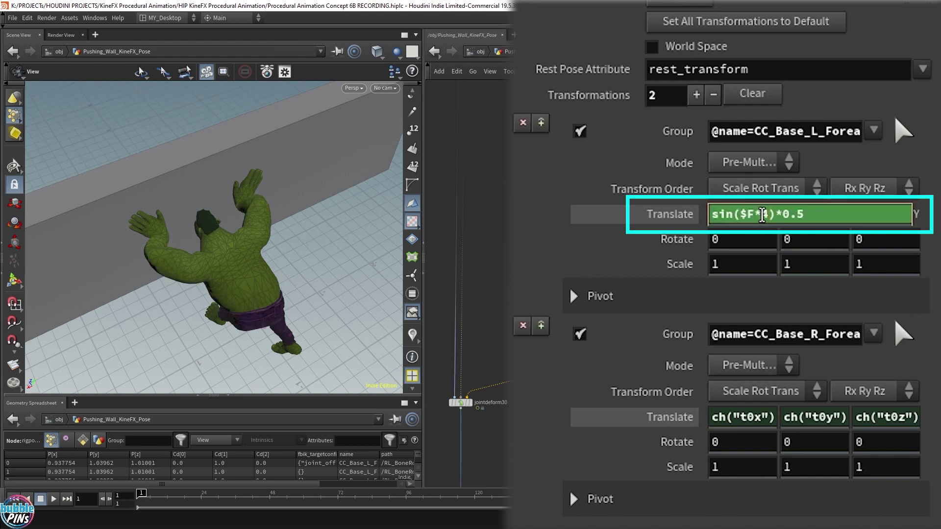
double_click(766, 215)
text(8)
key(Return)
key(Up)
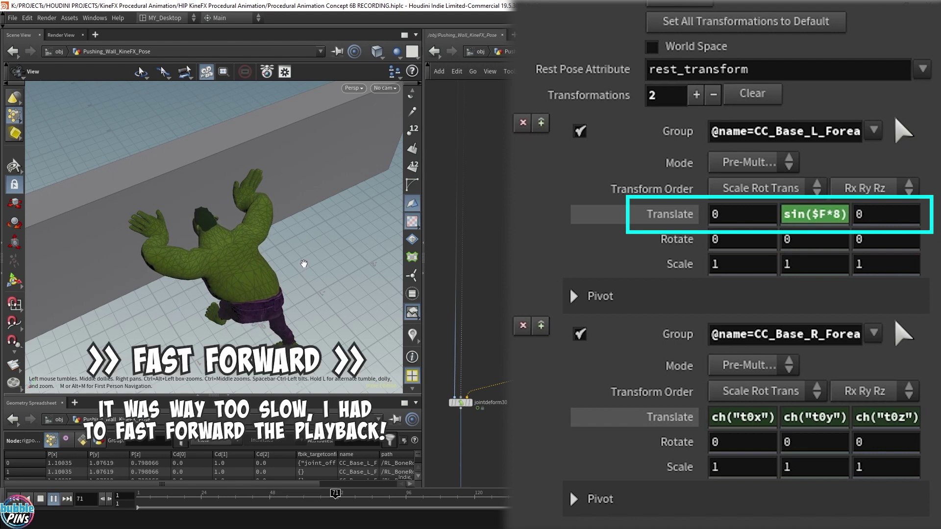
key(Up)
- Examine the character's hips and legs from several angles at frame 77
drag(237, 305, 290, 262)
middle_drag(289, 263, 217, 308)
drag(217, 309, 339, 345)
drag(285, 365, 231, 329)
middle_drag(230, 330, 218, 303)
drag(218, 303, 248, 269)
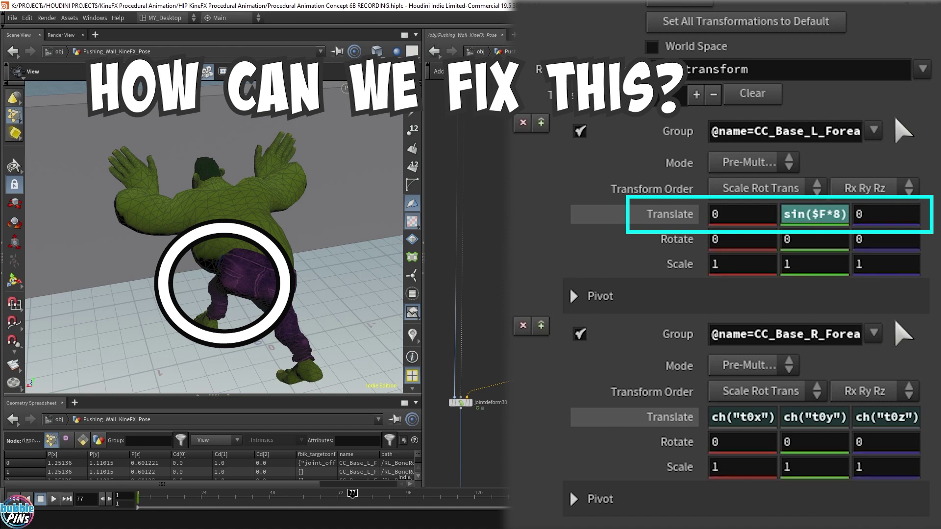
drag(279, 199, 274, 228)
mouse_move(273, 227)
right_down()
mouse_move(296, 238)
mouse_move(278, 232)
right_up()
scroll(279, 232, down, 1)
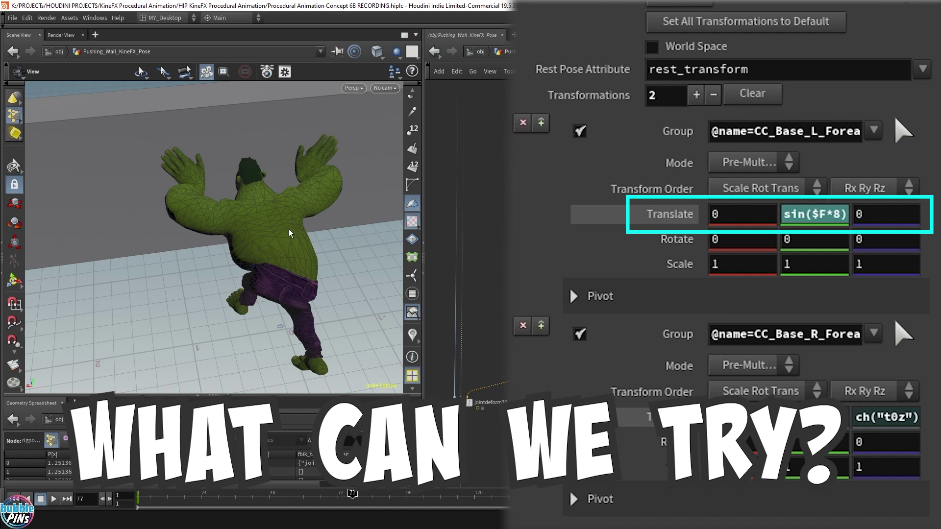
- Test offsetting the left forearm with the Rig Pose tool to about -0.244 in X and 0.182 in Z, and return to frame 1
key(Return)
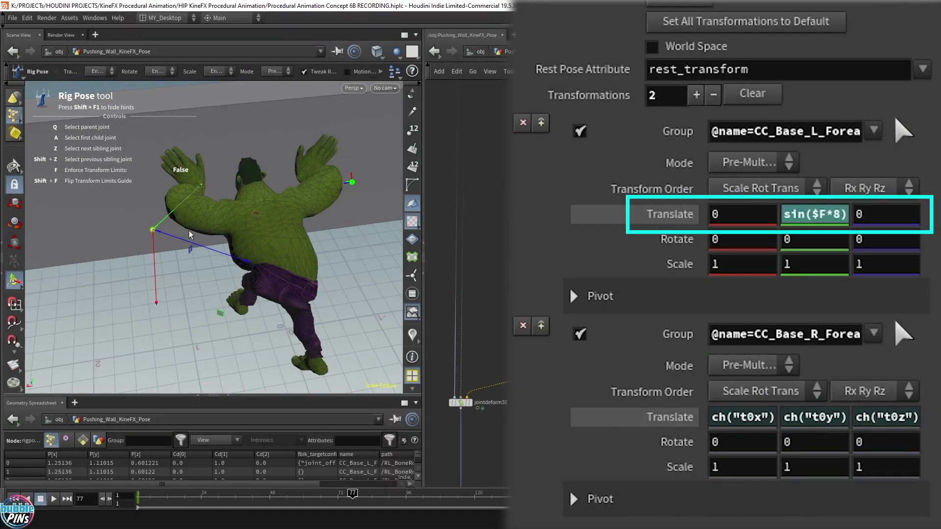
drag(154, 253, 139, 219)
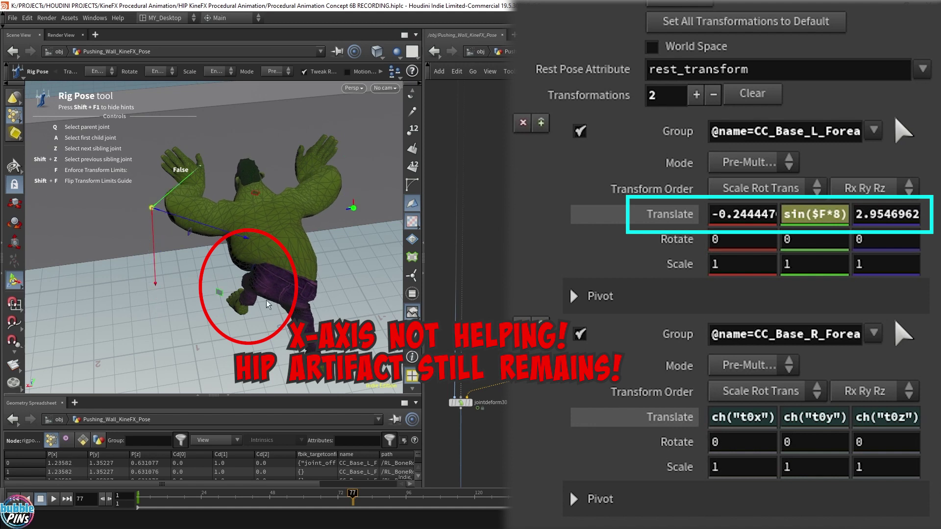
mouse_move(196, 222)
mouse_down()
mouse_move(237, 240)
mouse_move(189, 229)
mouse_move(253, 244)
mouse_move(200, 233)
mouse_up()
mouse_move(275, 235)
alt+mouse_down()
mouse_move(345, 213)
mouse_move(271, 231)
alt+mouse_up()
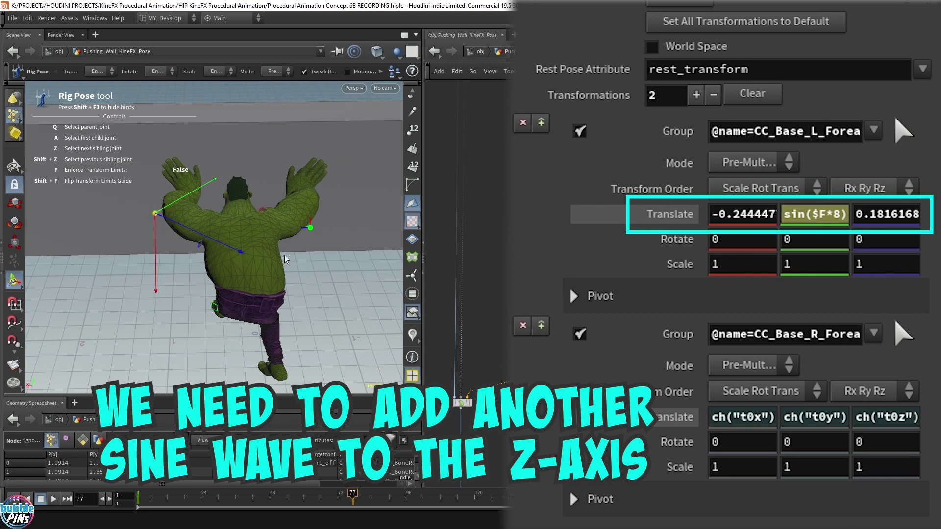
key(Escape)
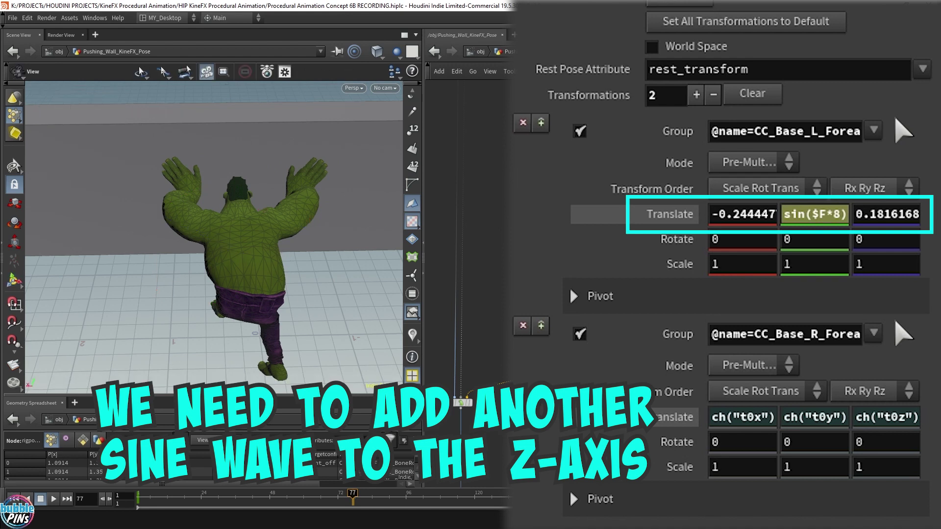
drag(251, 496, 108, 498)
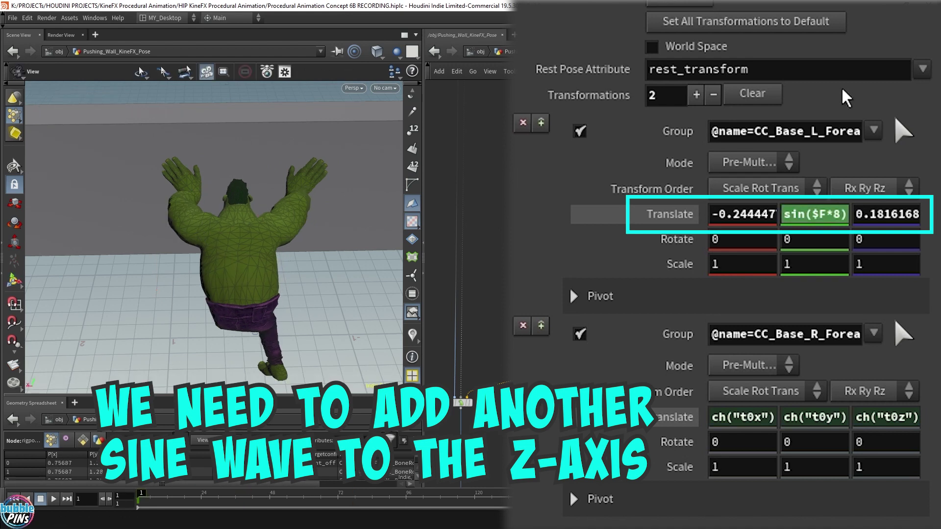
- Reset CC_Base_L_Forearm's X translation to 0
click(882, 221)
drag(853, 220, 707, 218)
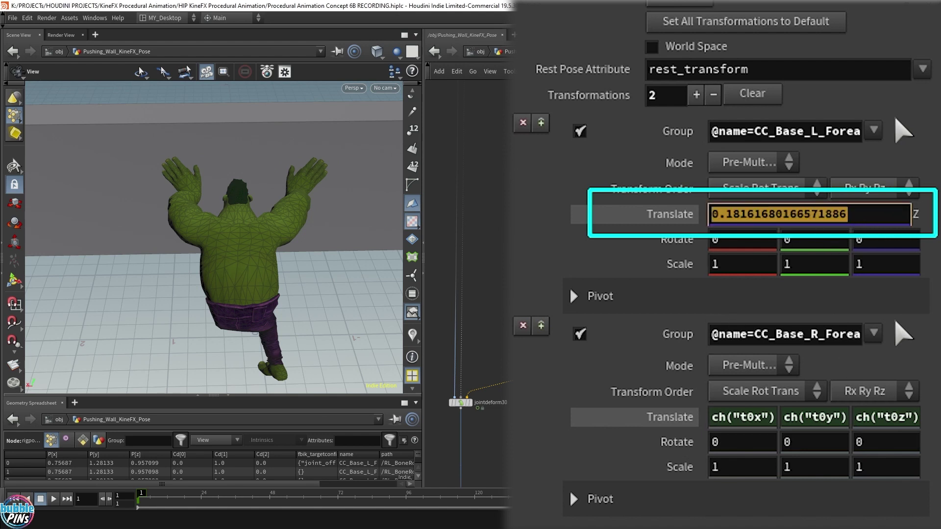
click(518, 147)
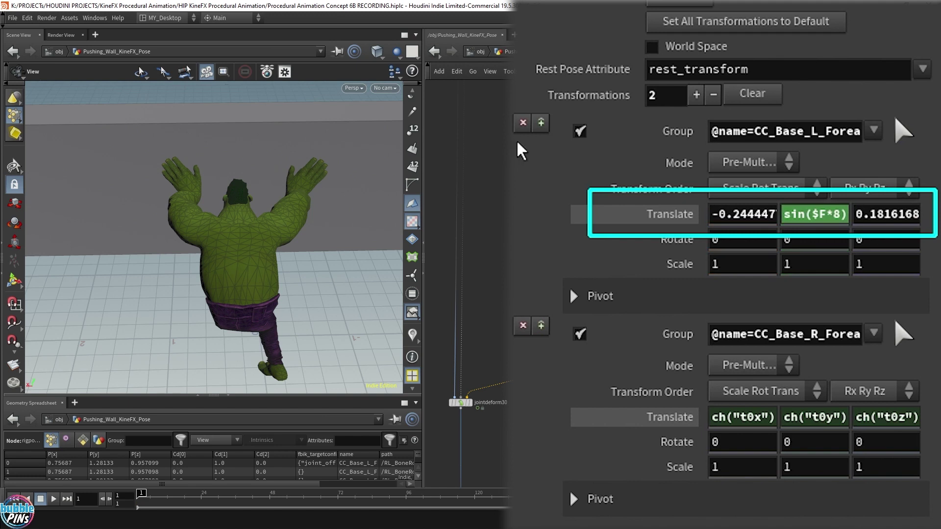
click(725, 211)
key(ctrl+a)
text(0)
key(Return)
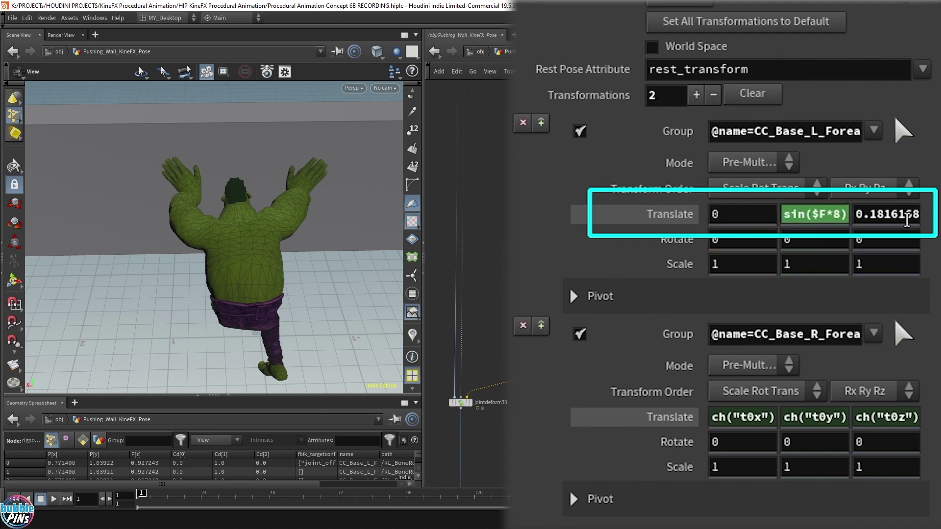
- Set CC_Base_L_Forearm's Z translation to the expression sin($F), play the animation and stop at frame 44
click(892, 214)
double_click(886, 215)
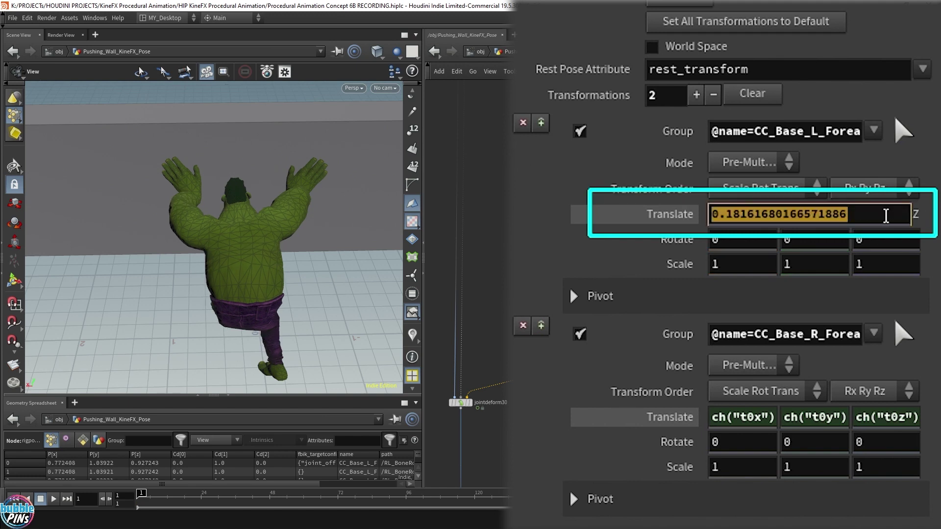
text(sin()
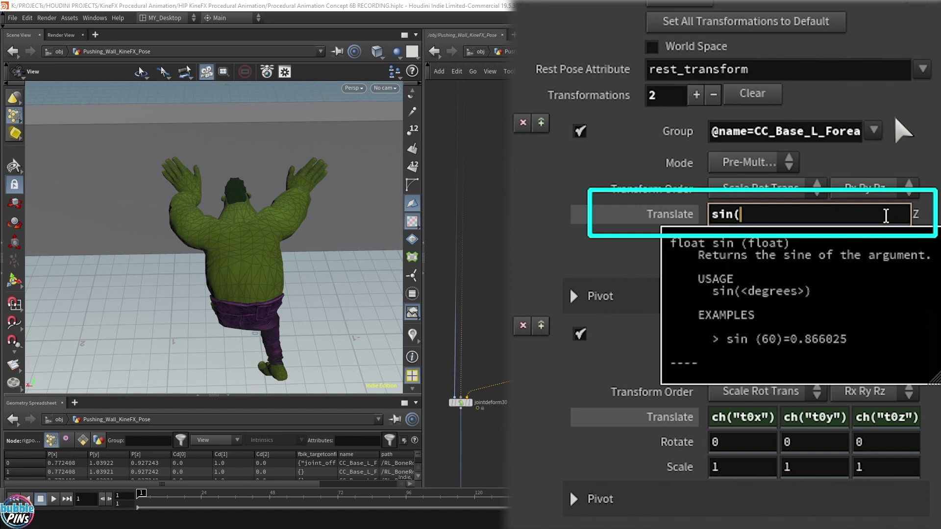
text($F))
key(Return)
key(Up)
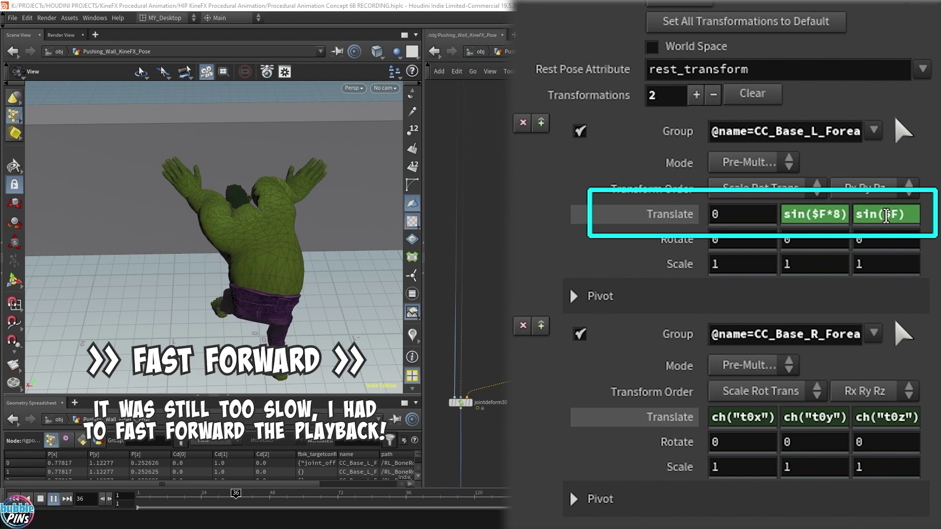
key(Up)
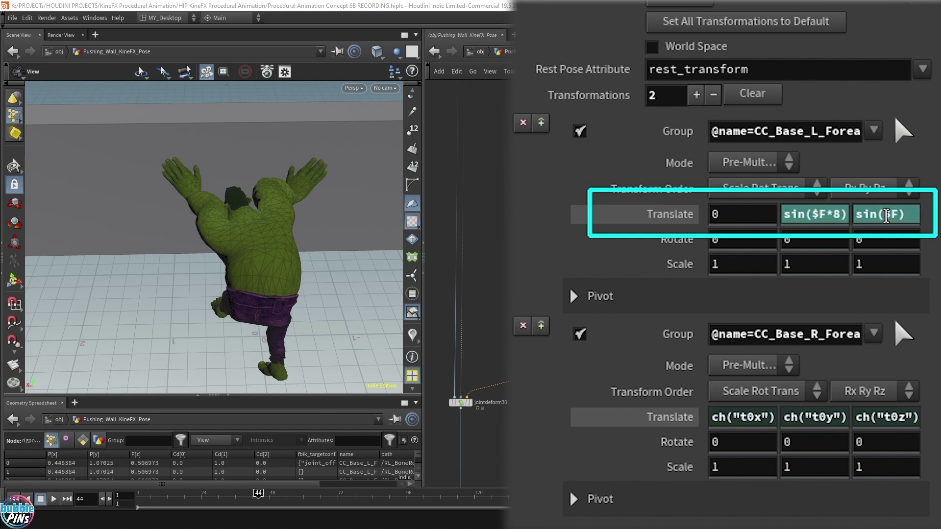
- Reduce CC_Base_L_Forearm's Z translation expression to sin($F)*0.5, replay the animation and rewind it
click(679, 220)
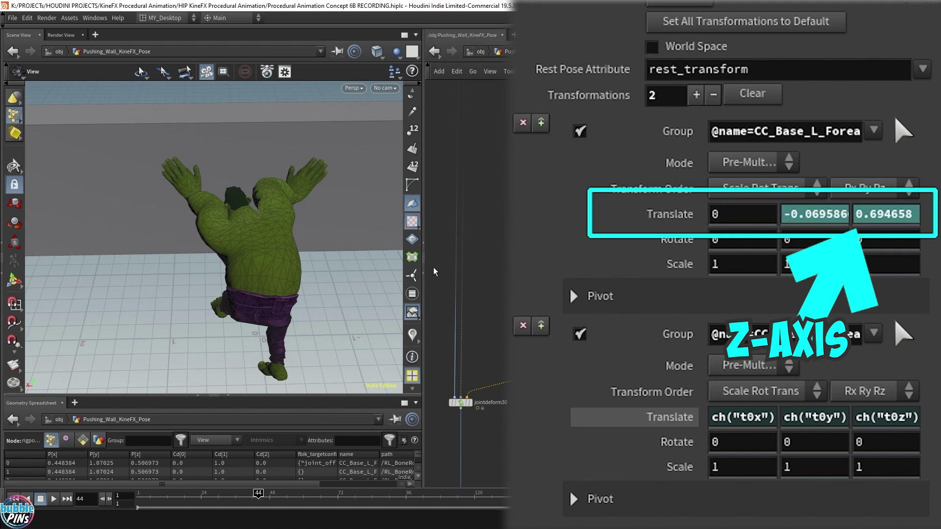
mouse_move(247, 202)
mouse_down()
mouse_move(203, 168)
mouse_move(215, 219)
mouse_move(210, 204)
mouse_up()
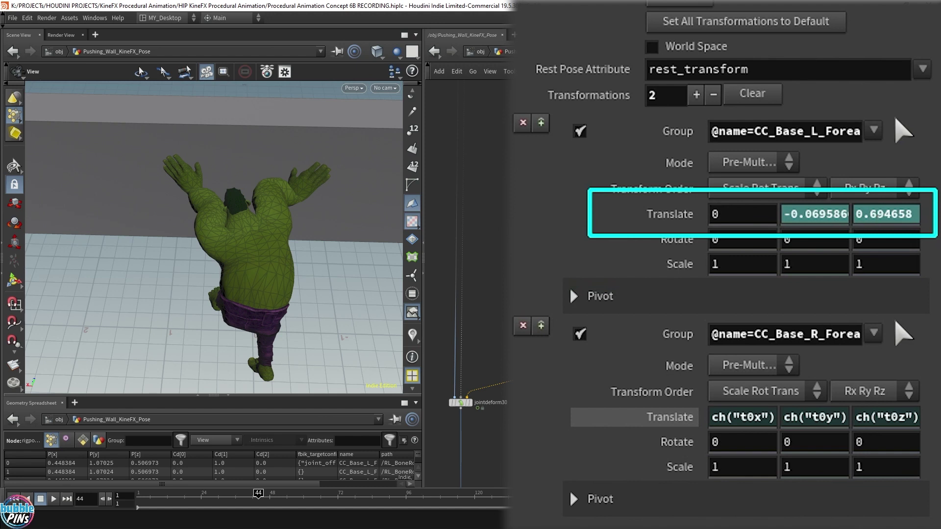
key(Return)
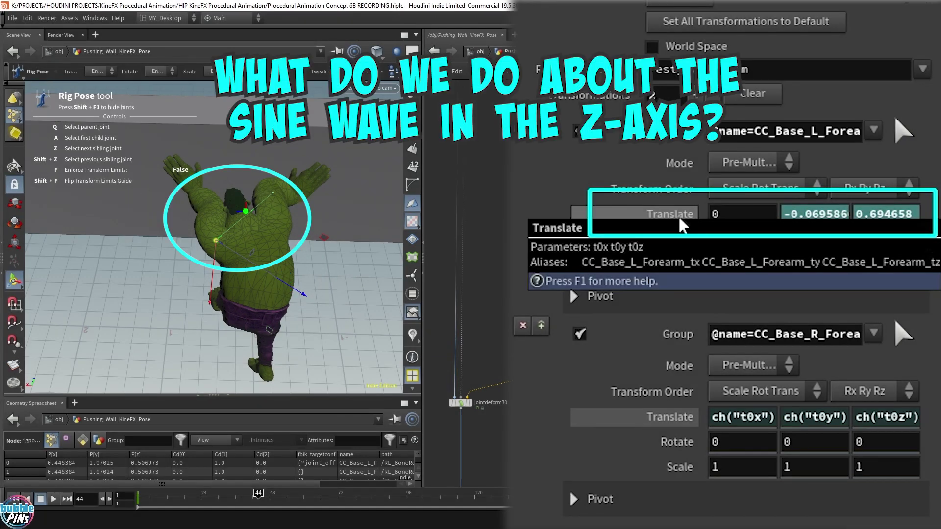
click(680, 215)
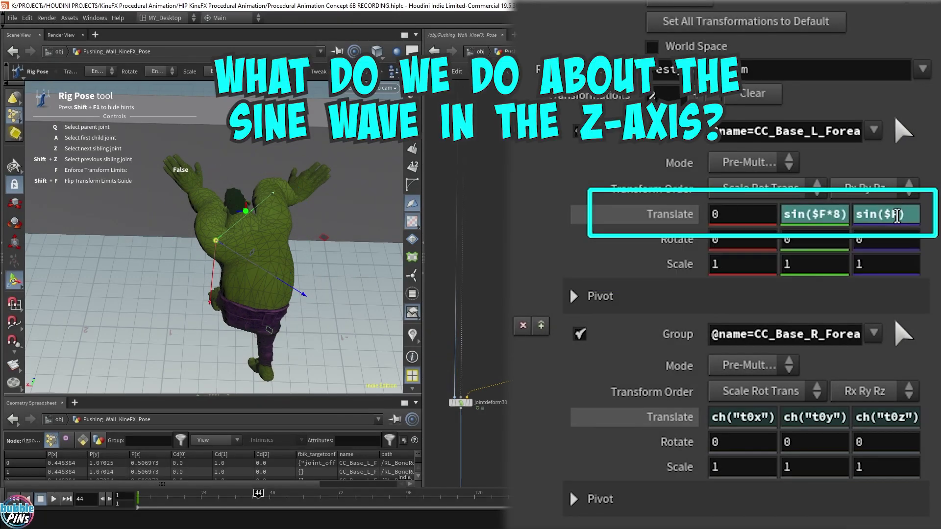
click(896, 215)
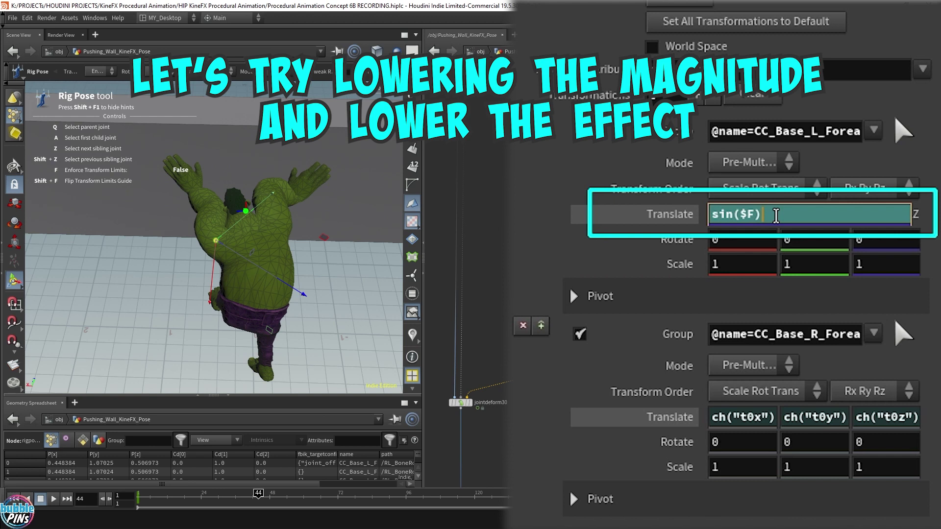
text(*0)
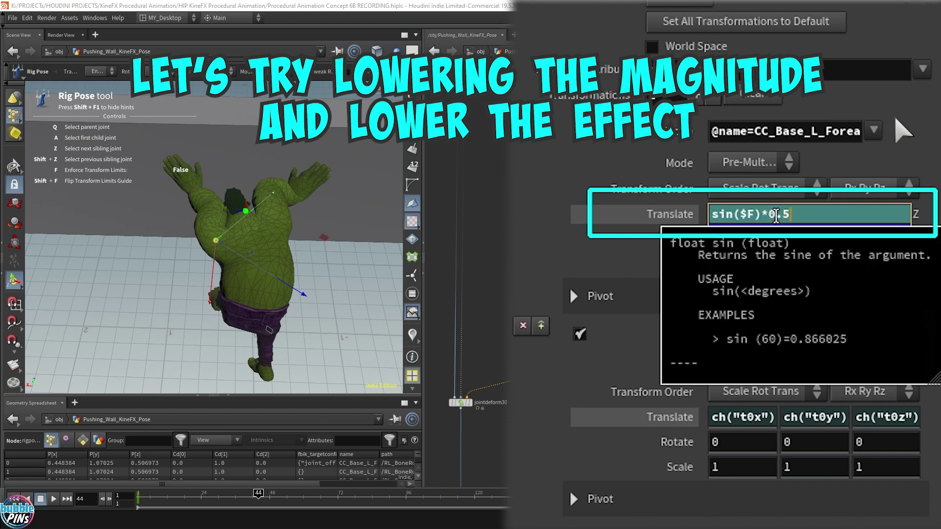
text(.5)
key(Return)
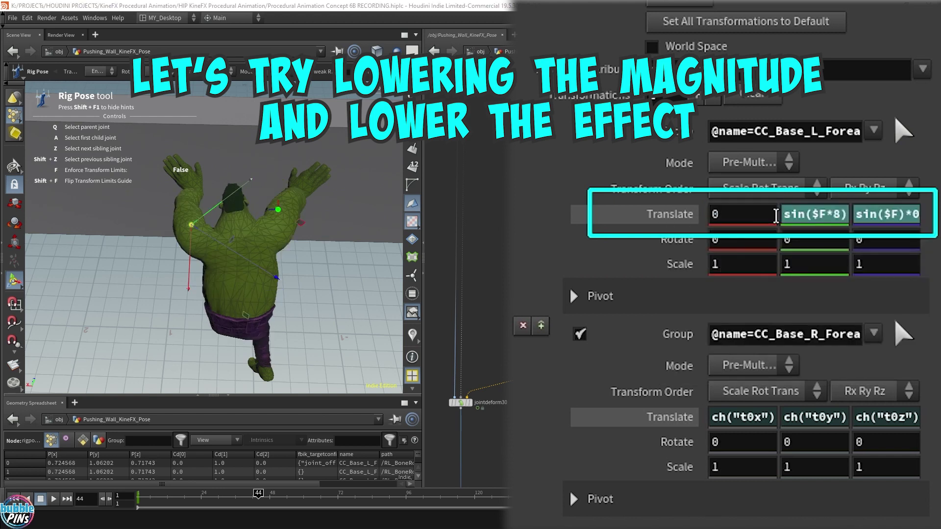
key(Up)
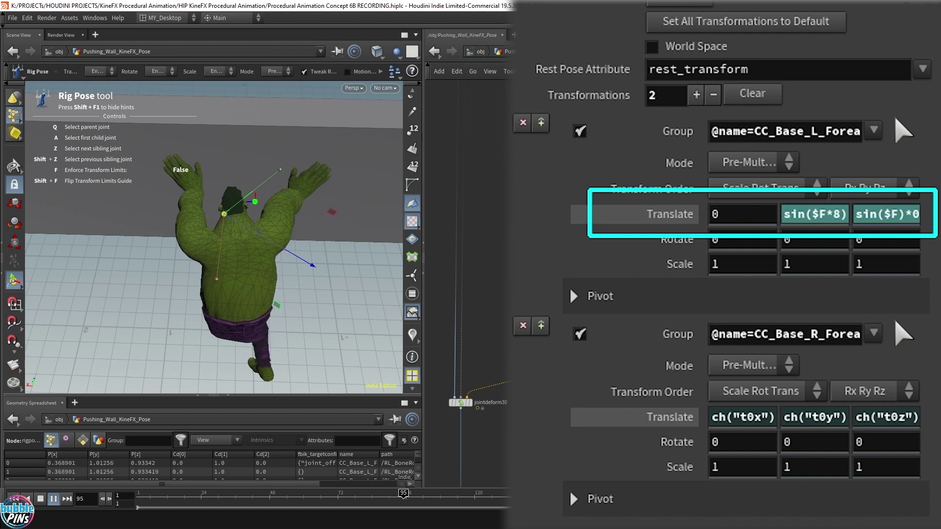
key(ctrl+Up)
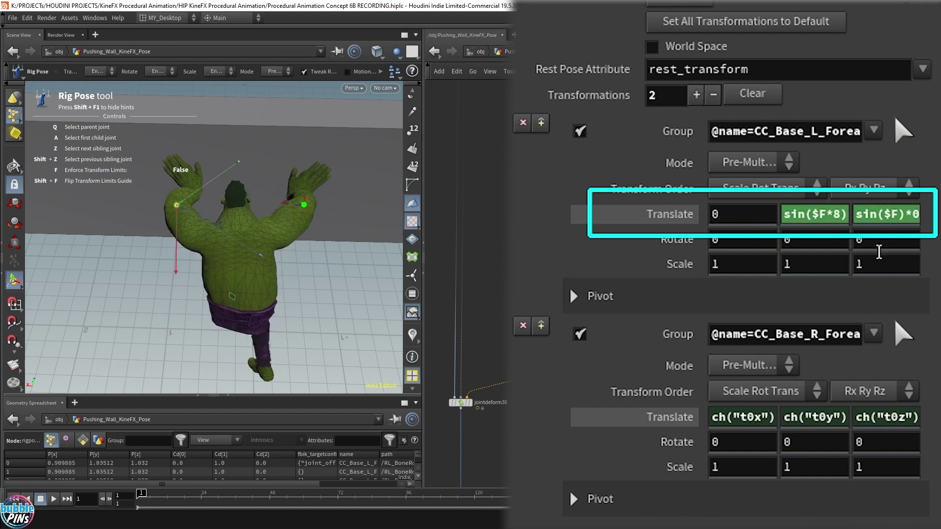
- Reduce CC_Base_L_Forearm's Z translation expression to sin($F)*0.3, play the animation and stop at frame 32
click(877, 222)
click(831, 217)
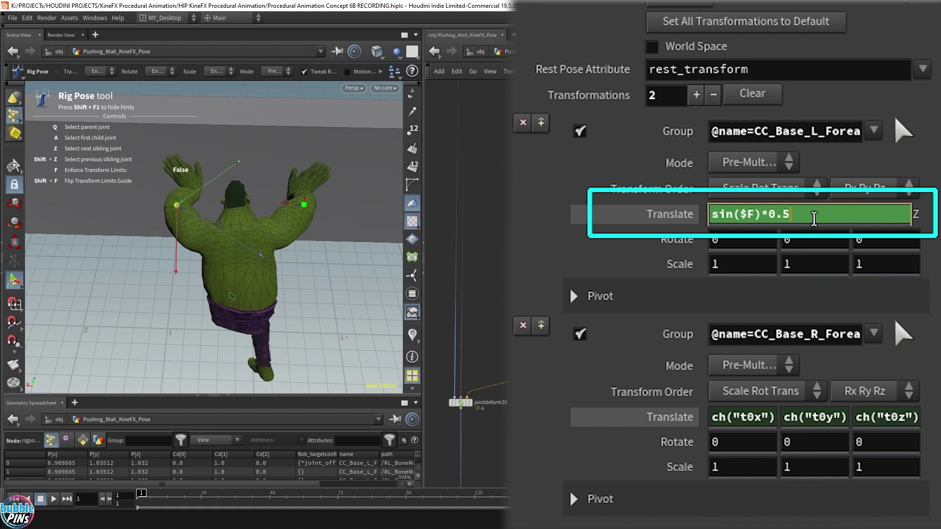
key(BackSpace)
text(3)
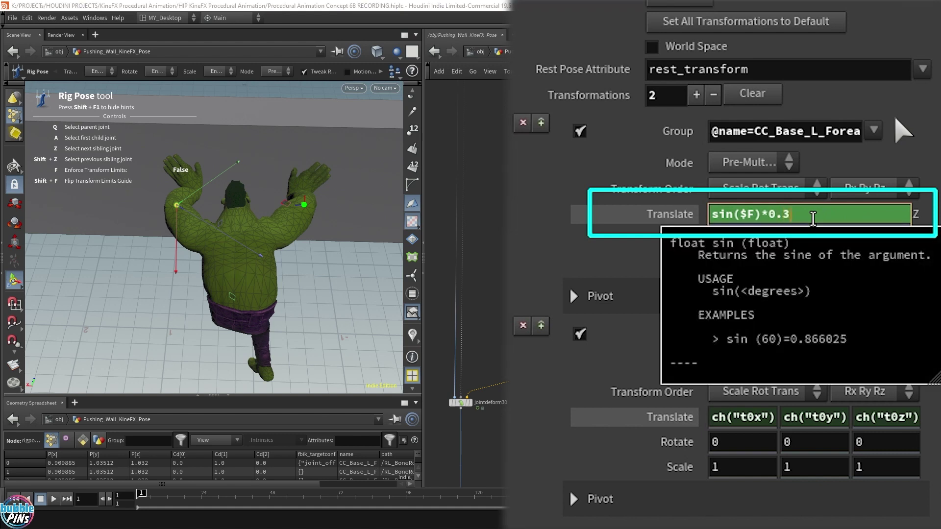
key(Return)
key(Up)
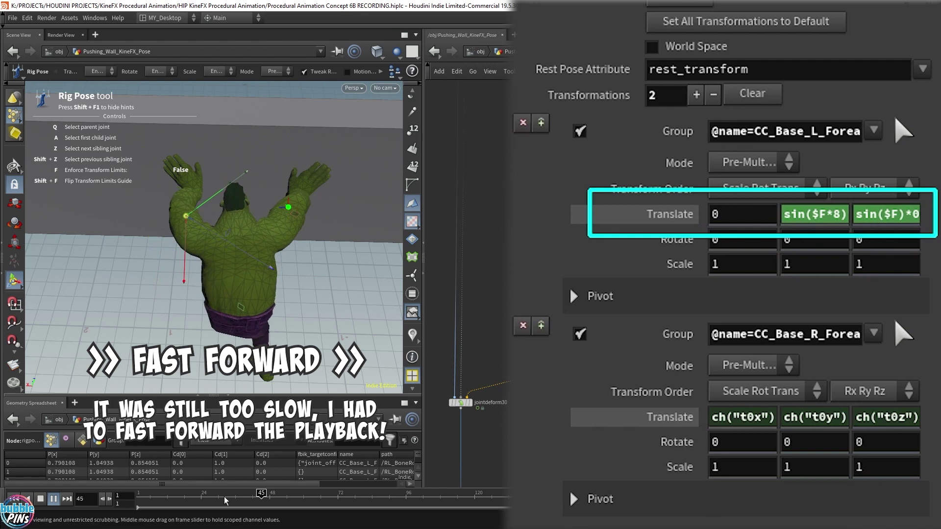
key(Down)
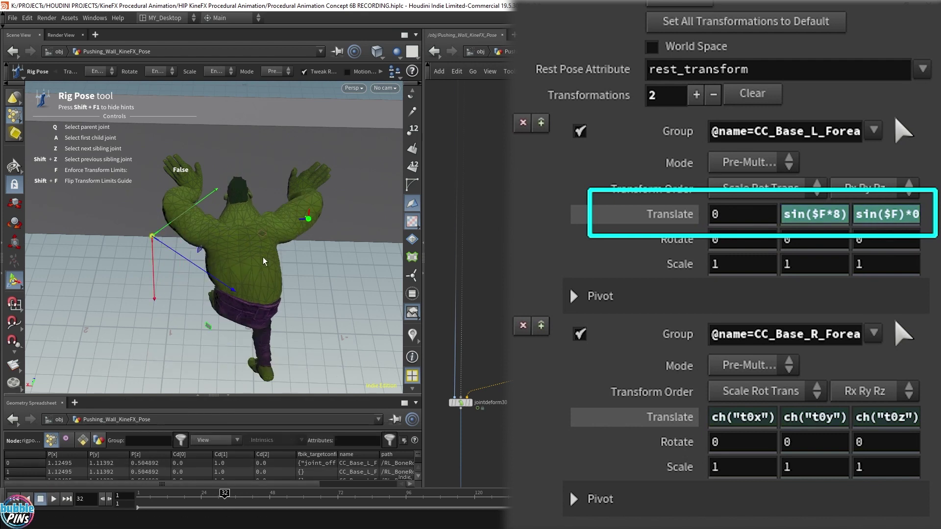
- Review the pushing animation from the character's side and stop playback at frame 112
drag(263, 262, 309, 309)
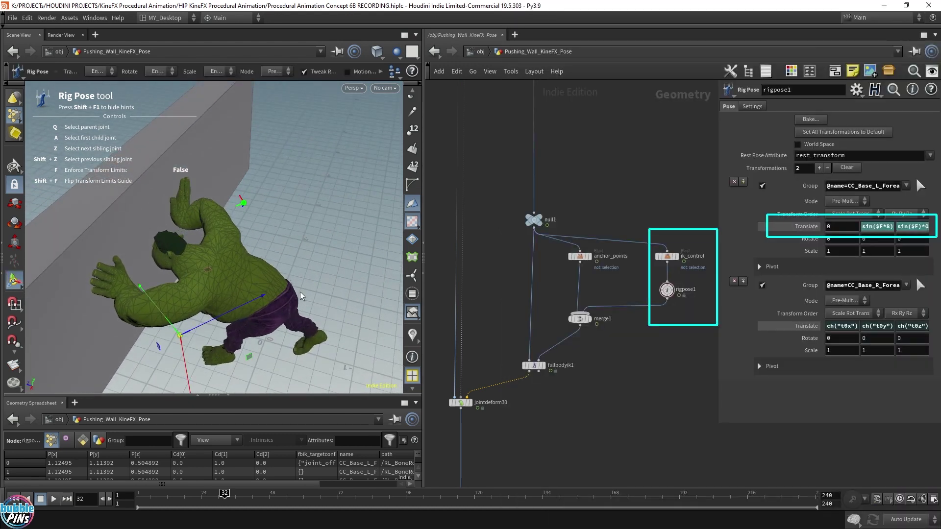
key(Up)
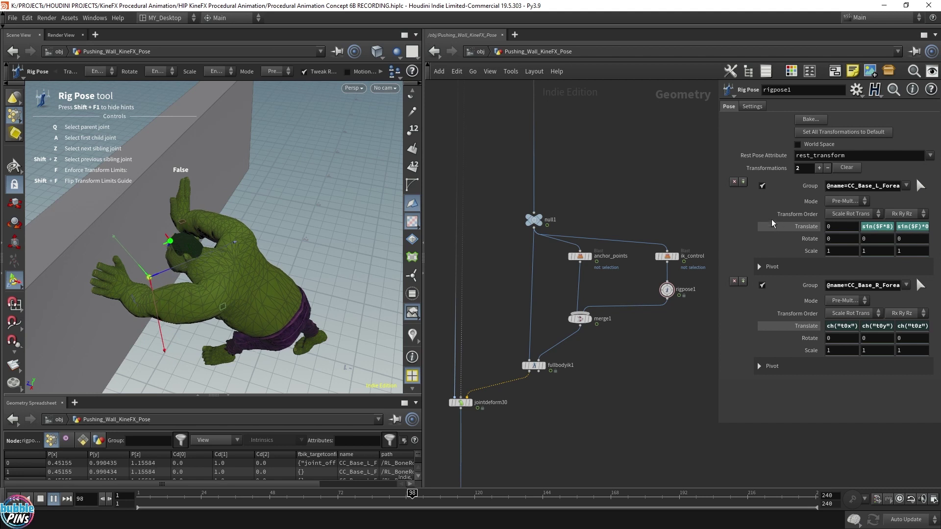
scroll(568, 288, down, 1)
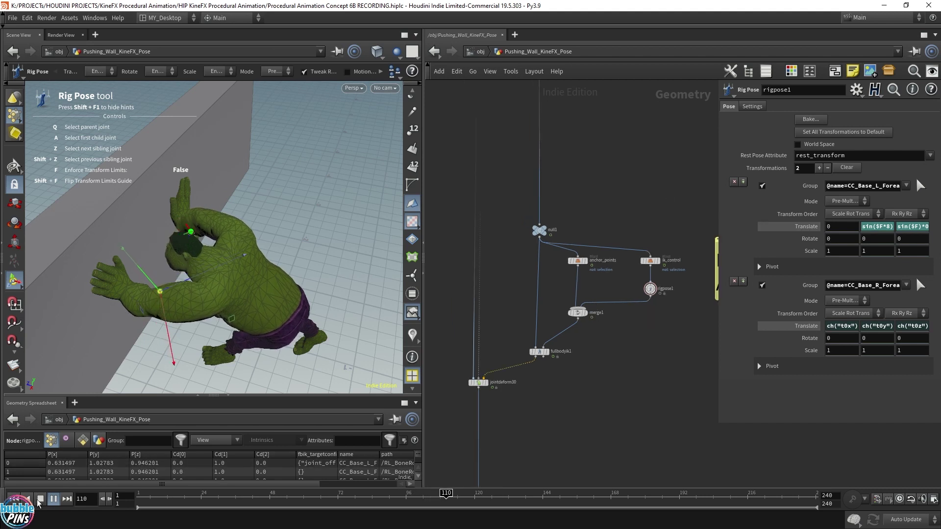
- Expand the collapsed Character Pose network box under Toon Goon to show its posing stages above the Procedural Animation nodes
scroll(596, 284, down, 3)
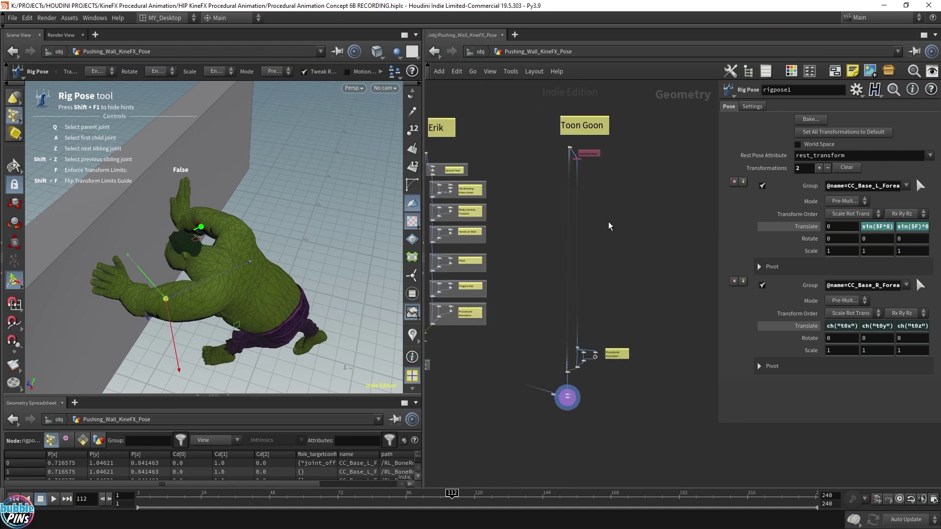
middle_drag(611, 227, 582, 231)
scroll(555, 167, up, 3)
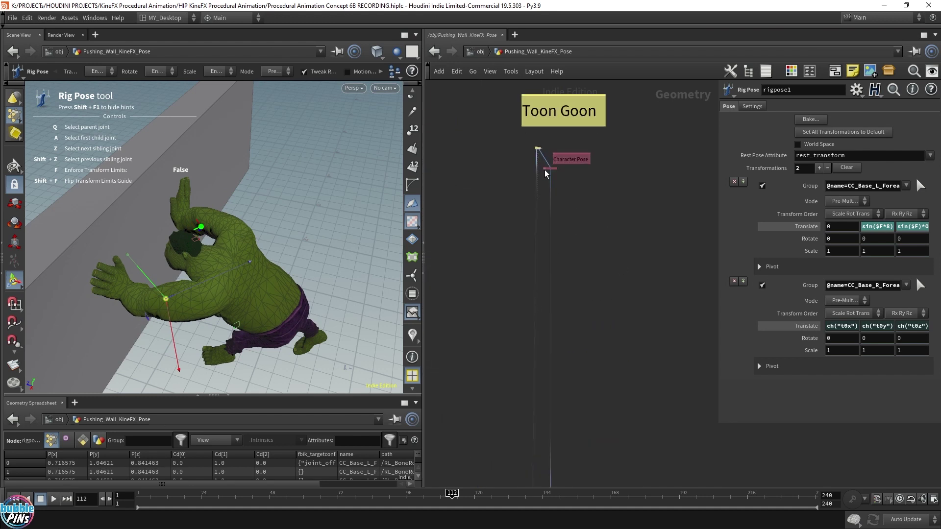
click(546, 168)
middle_drag(678, 310, 671, 255)
scroll(671, 256, down, 2)
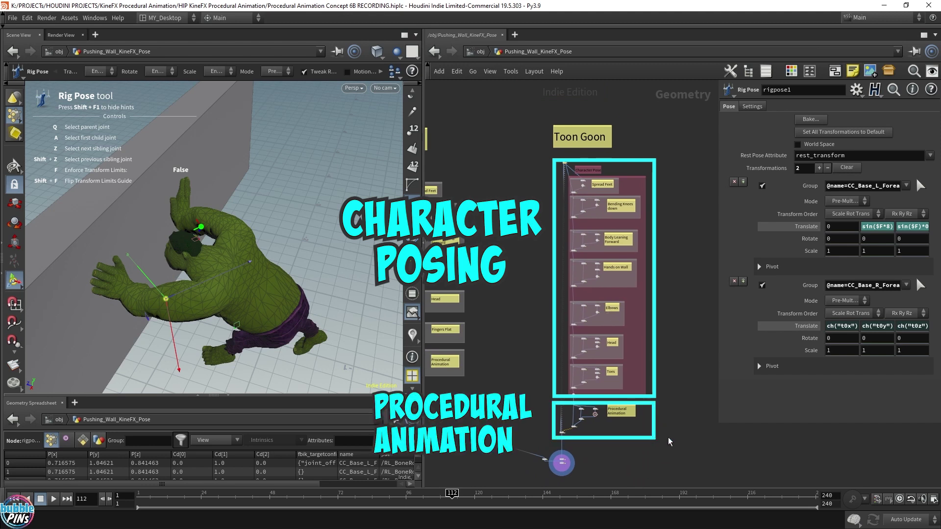
drag(668, 437, 551, 400)
key(space)
drag(261, 269, 249, 256)
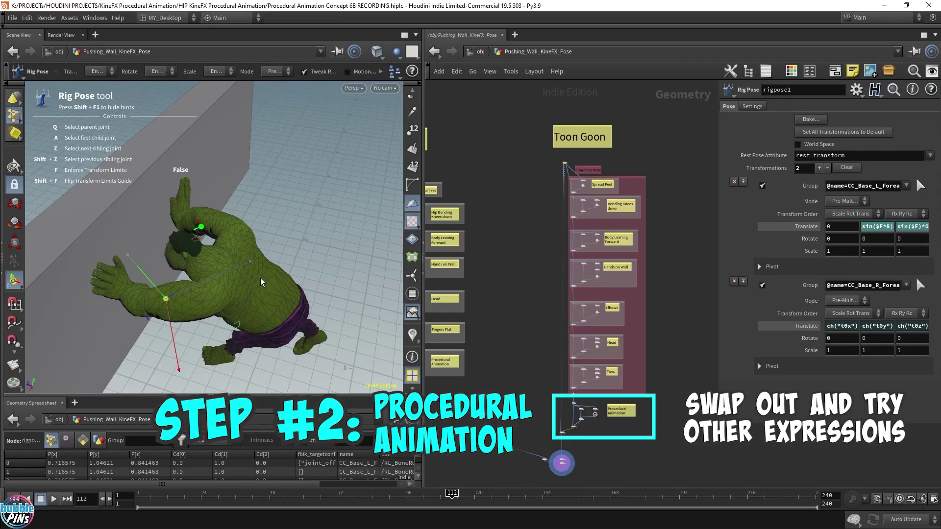
mouse_move(256, 262)
alt+mouse_down()
mouse_move(252, 242)
mouse_move(277, 235)
mouse_move(247, 253)
alt+mouse_up()
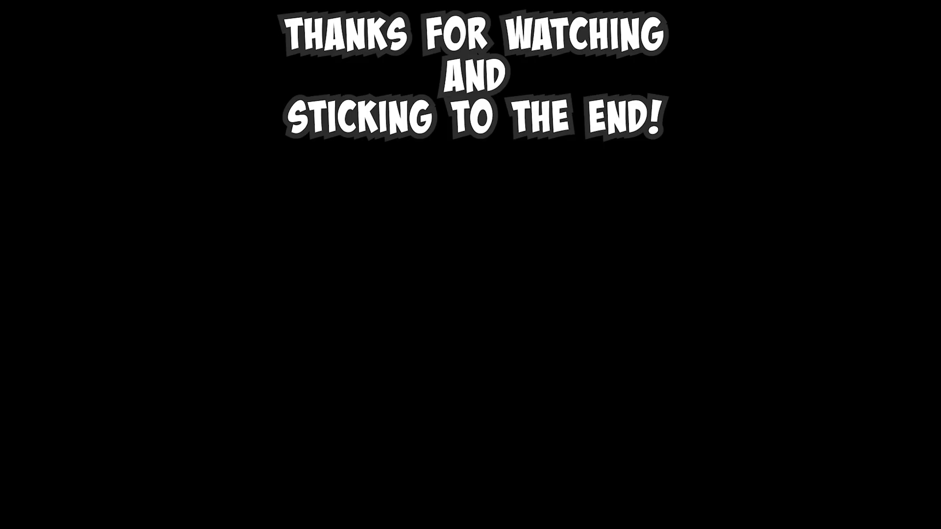